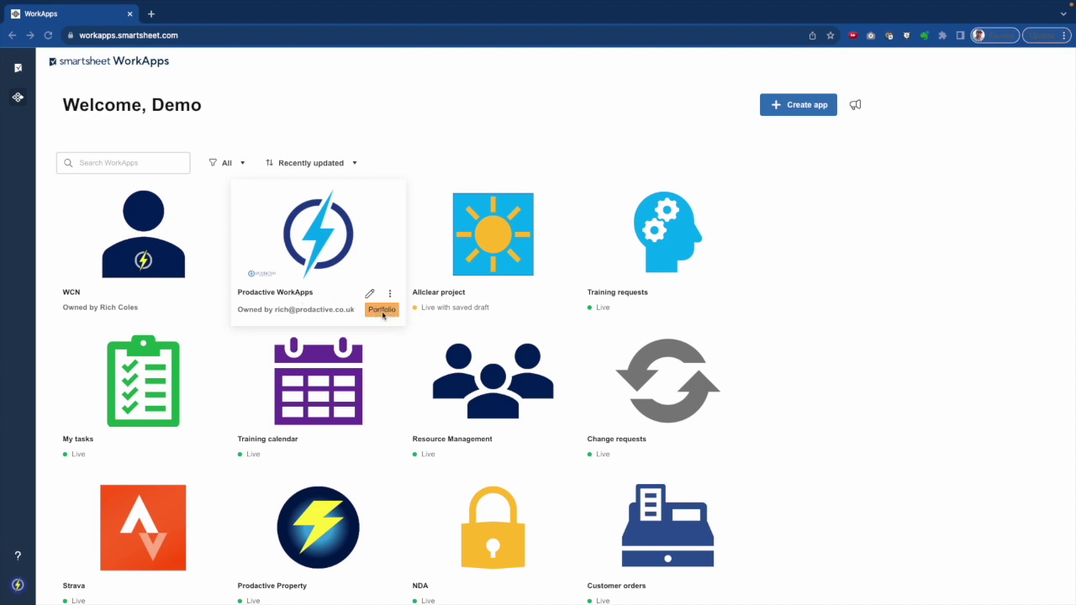
# Step: Open the Prodactive WorkApps portfolio and view it first as Portfolio admins and after that as Portfolio manager
pyautogui.click(316, 257)
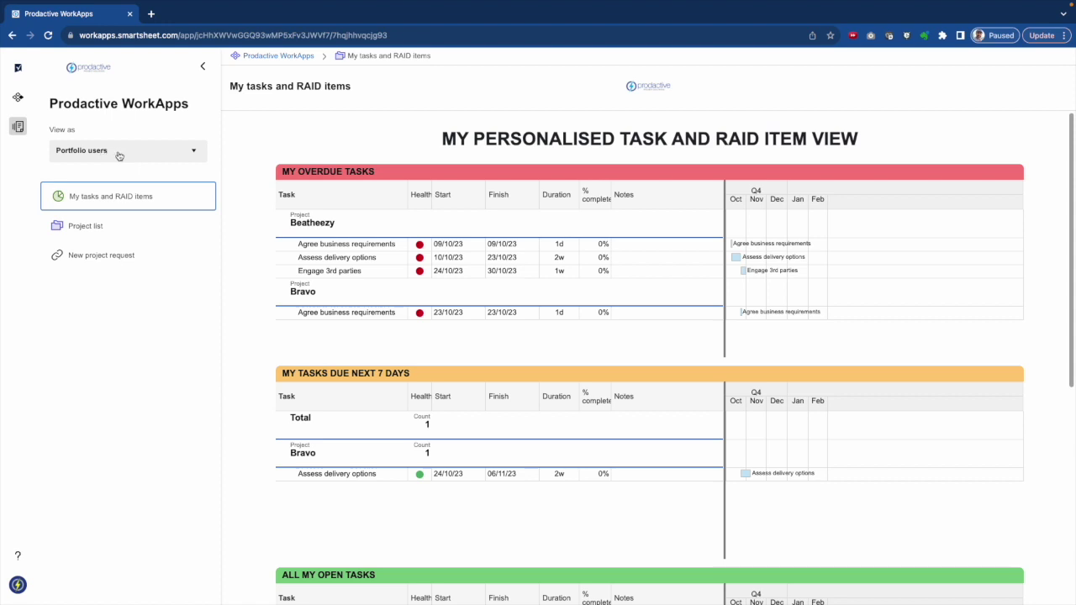
pyautogui.click(120, 155)
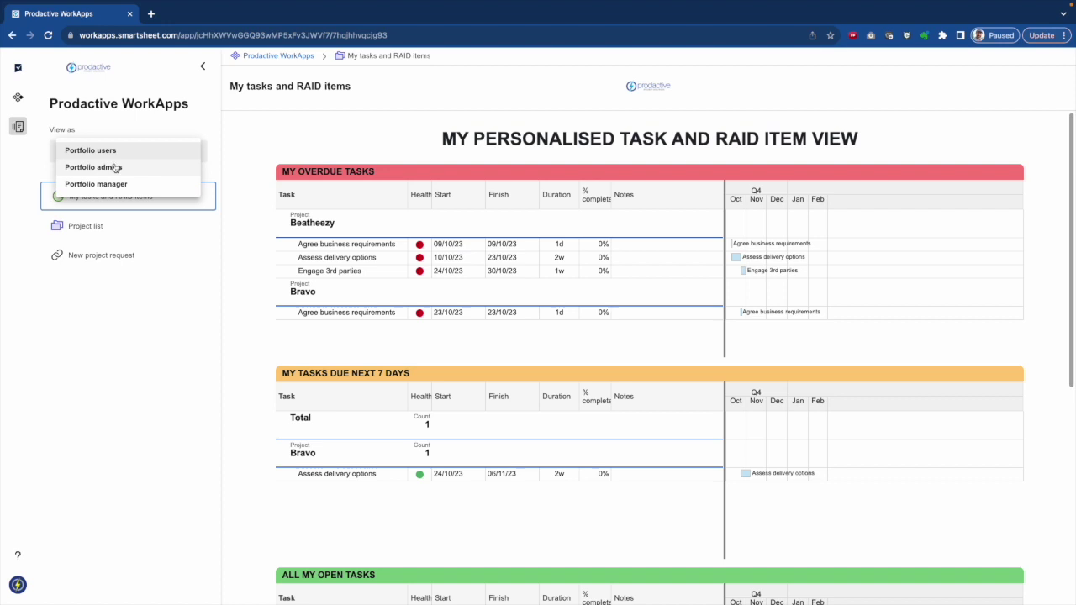
pyautogui.click(116, 167)
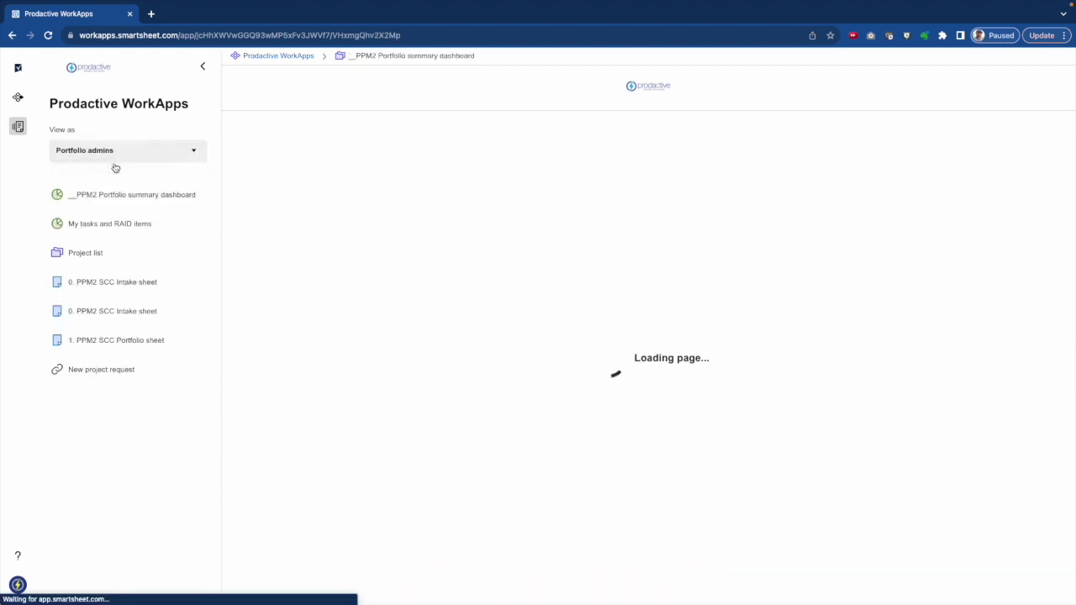
pyautogui.click(147, 153)
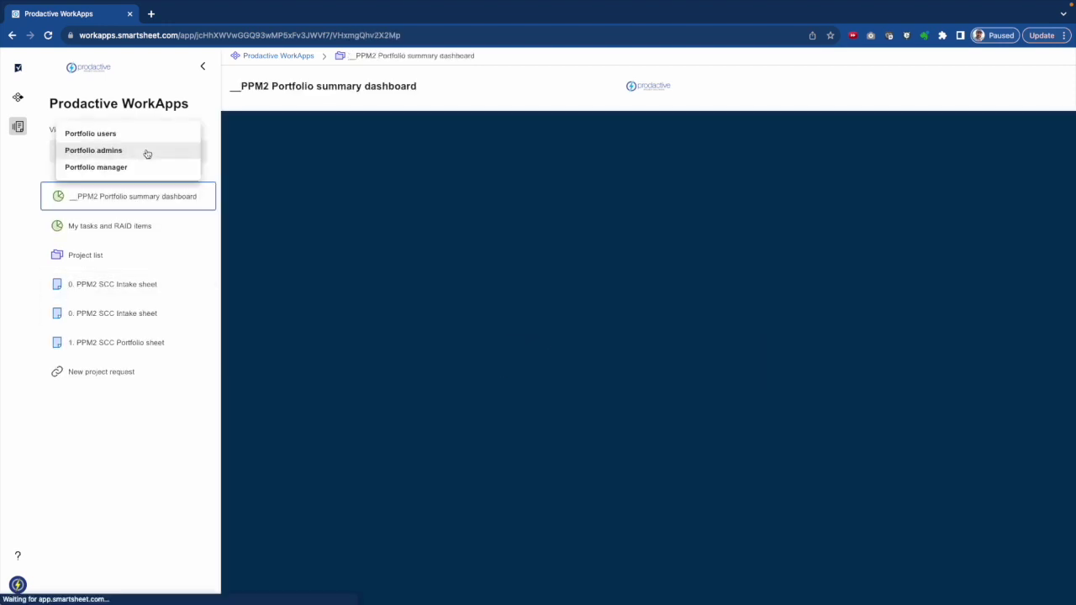
pyautogui.click(135, 170)
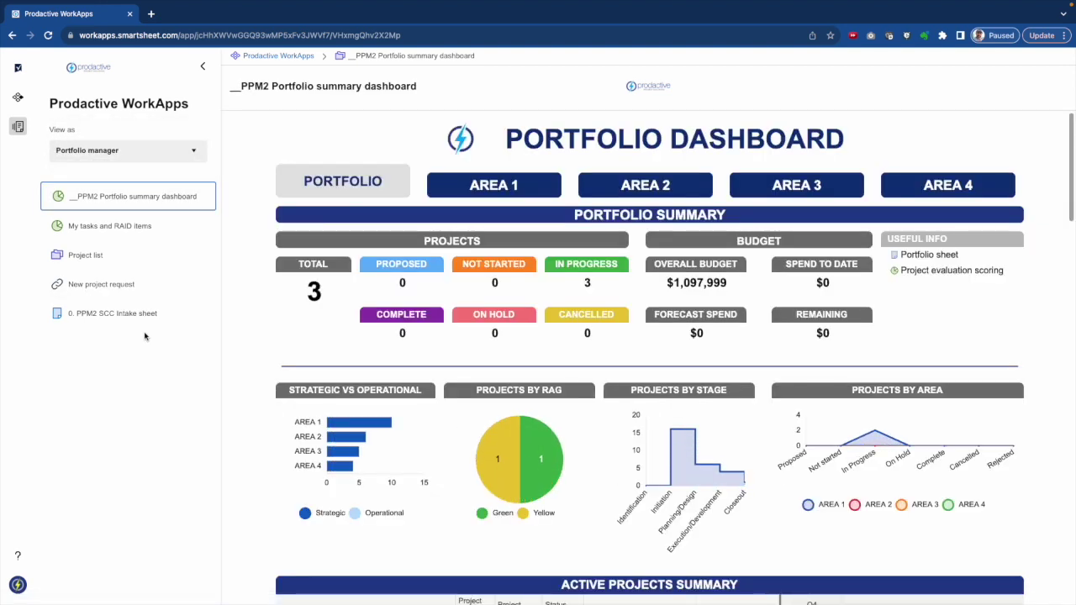
# Step: Switch the portfolio view to Portfolio users and look through the My tasks and RAID items page
pyautogui.click(152, 157)
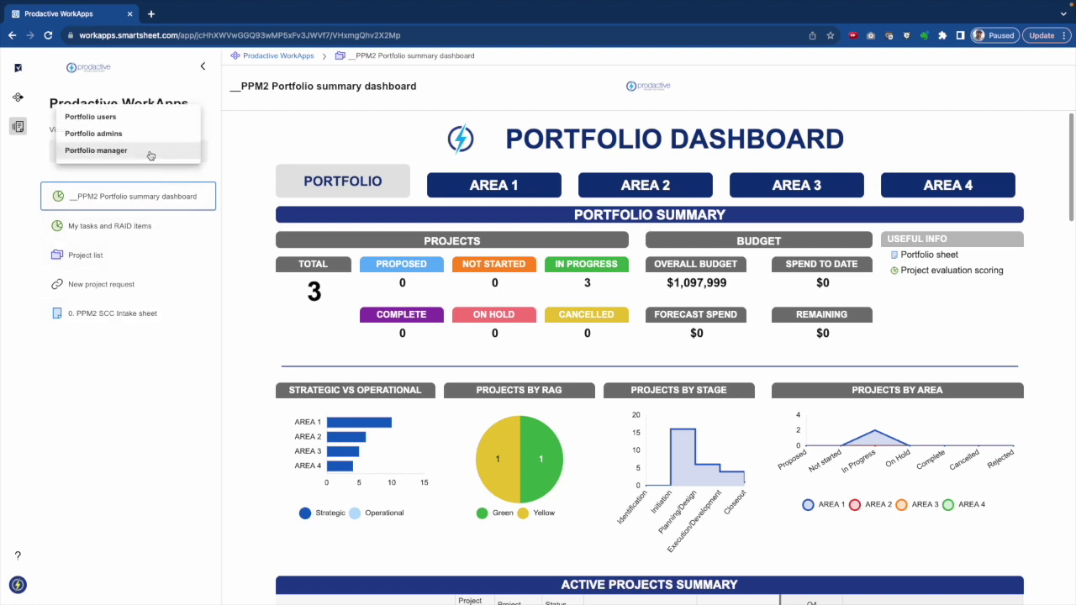
pyautogui.click(117, 120)
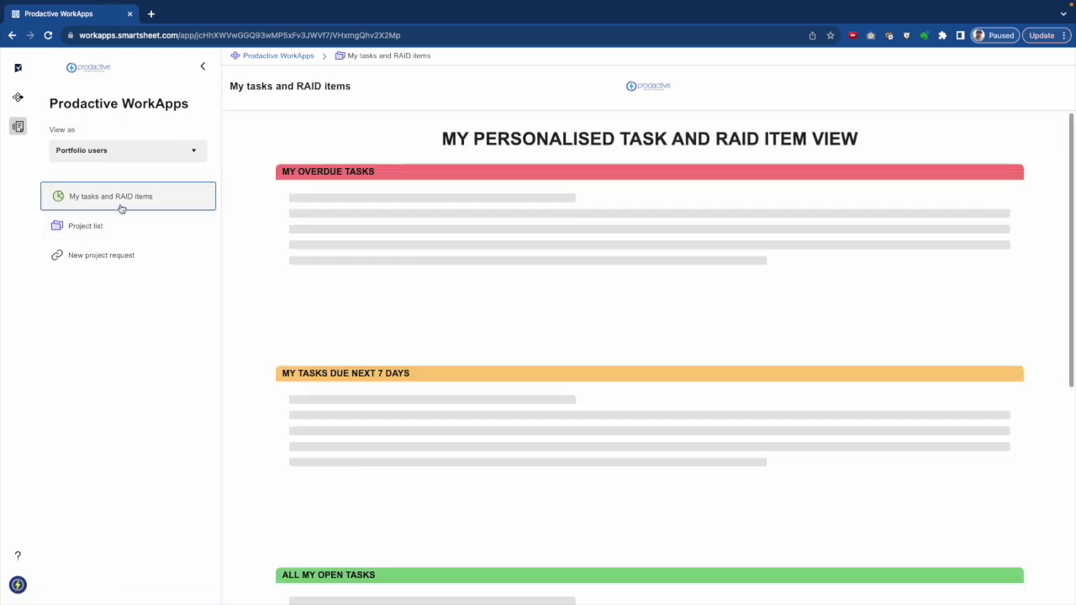
pyautogui.scroll(-1, 415, 289)
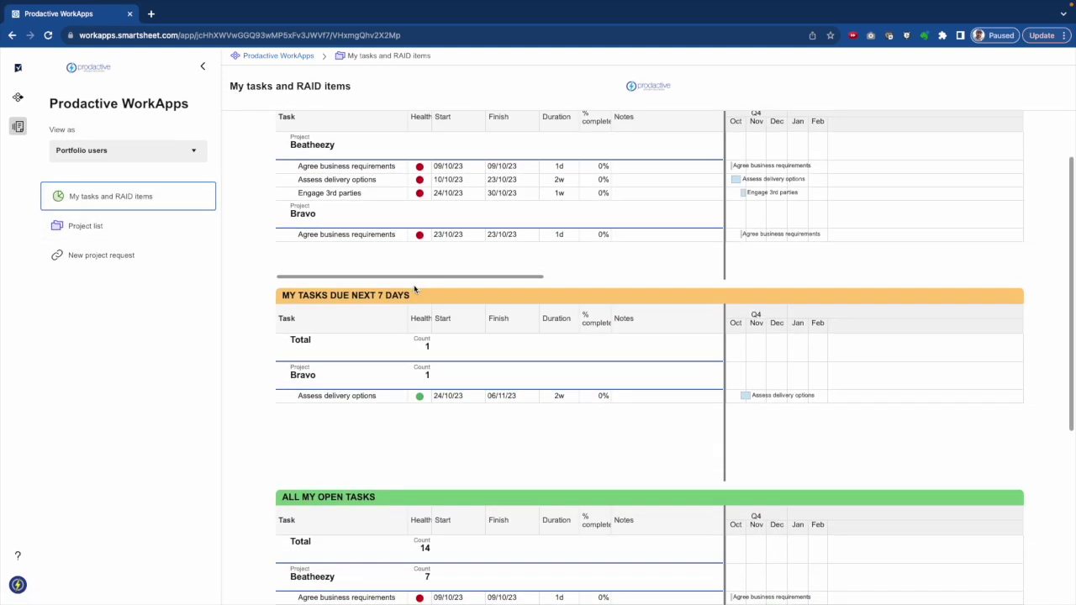
pyautogui.scroll(1, 415, 289)
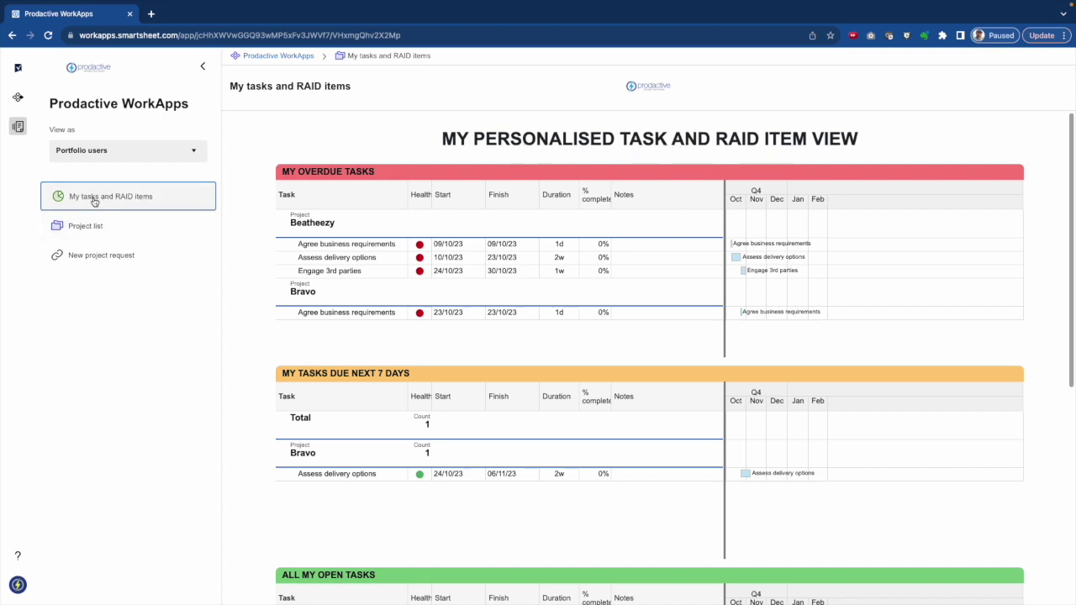
# Step: View the Project list and the New project request form as a portfolio user
pyautogui.click(85, 227)
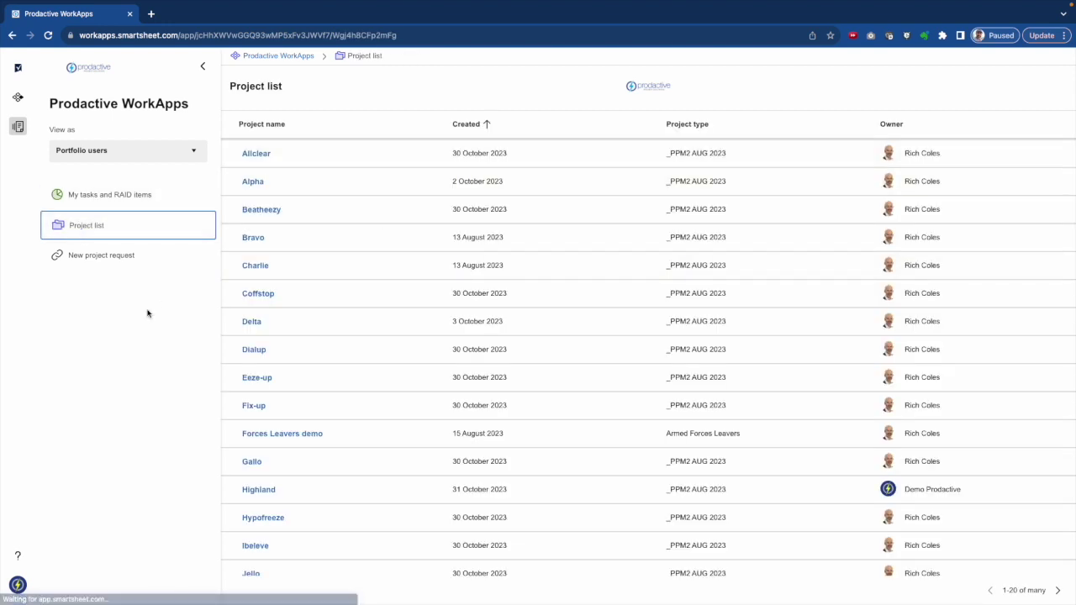
pyautogui.click(101, 257)
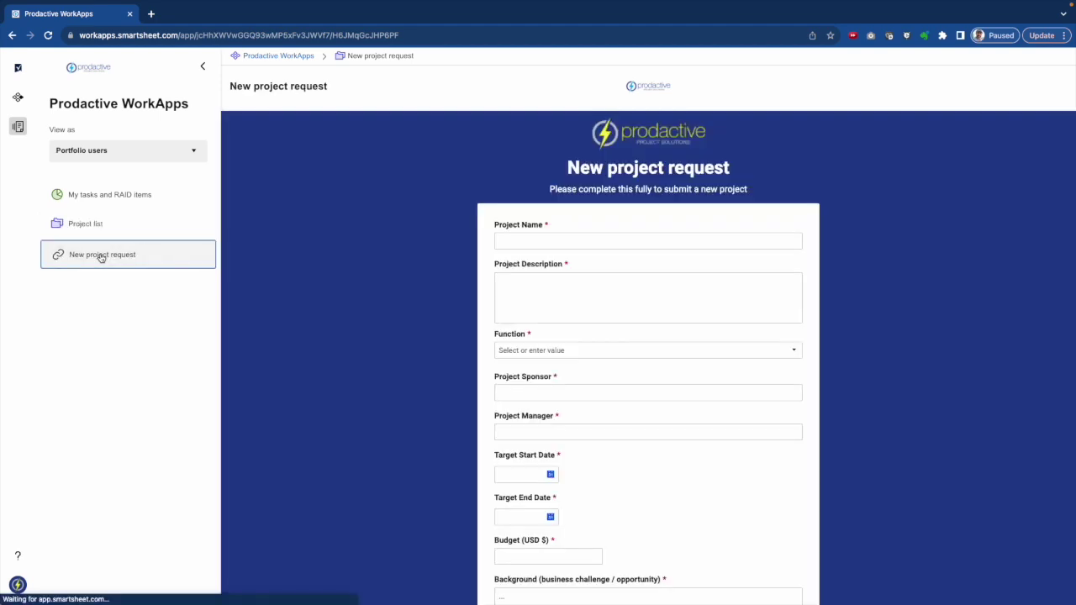
pyautogui.scroll(-1, 405, 331)
pyautogui.scroll(1, 405, 330)
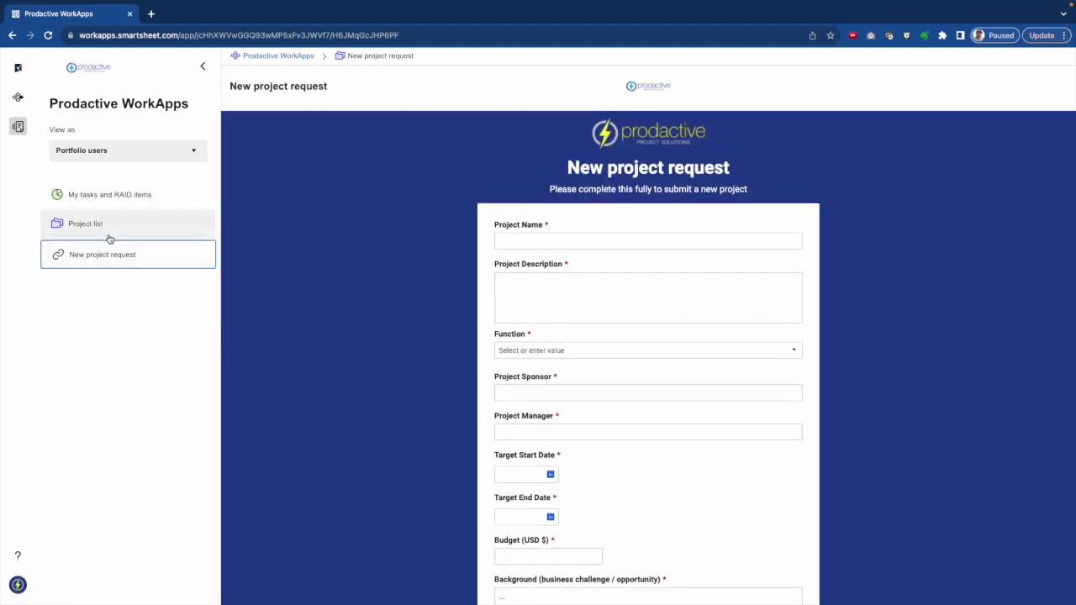
# Step: As Portfolio manager, approve the Zero project (CC-028) in the 0. PPM2 SCC Intake sheet and save the sheet
pyautogui.click(118, 153)
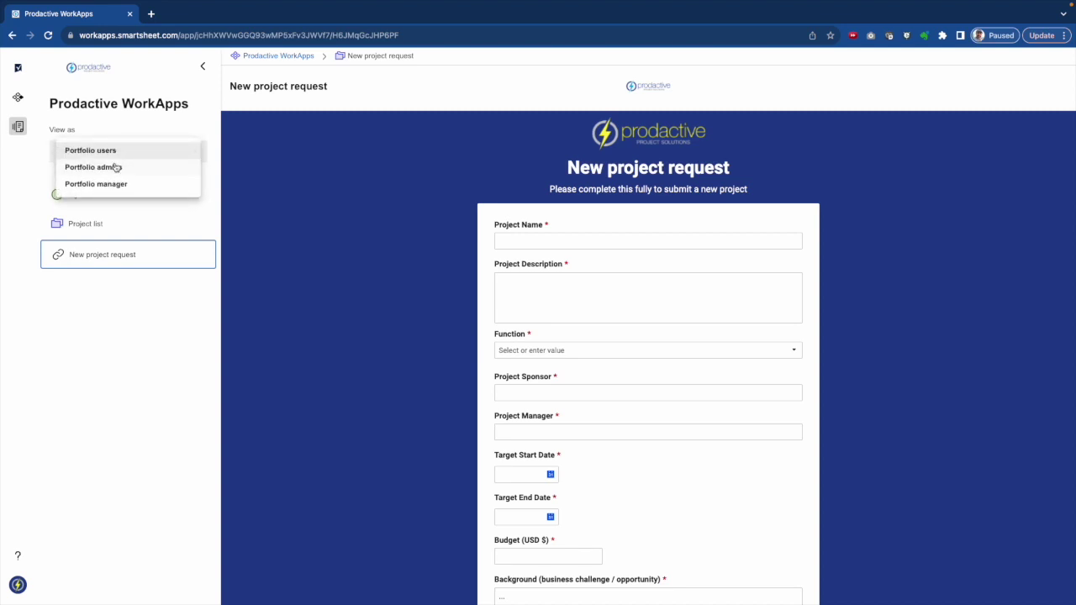
pyautogui.click(115, 183)
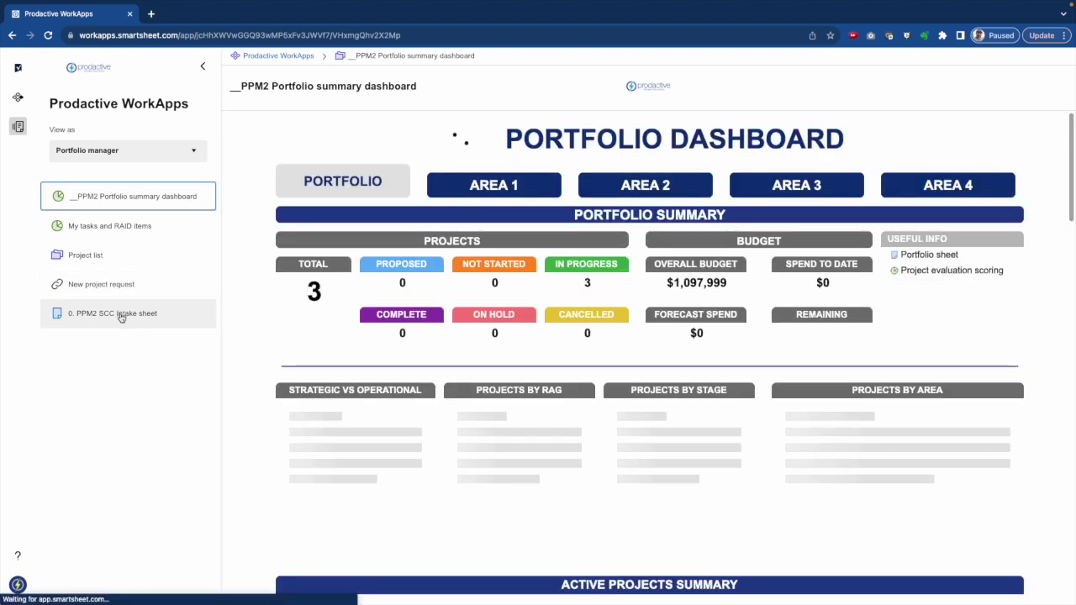
pyautogui.click(120, 315)
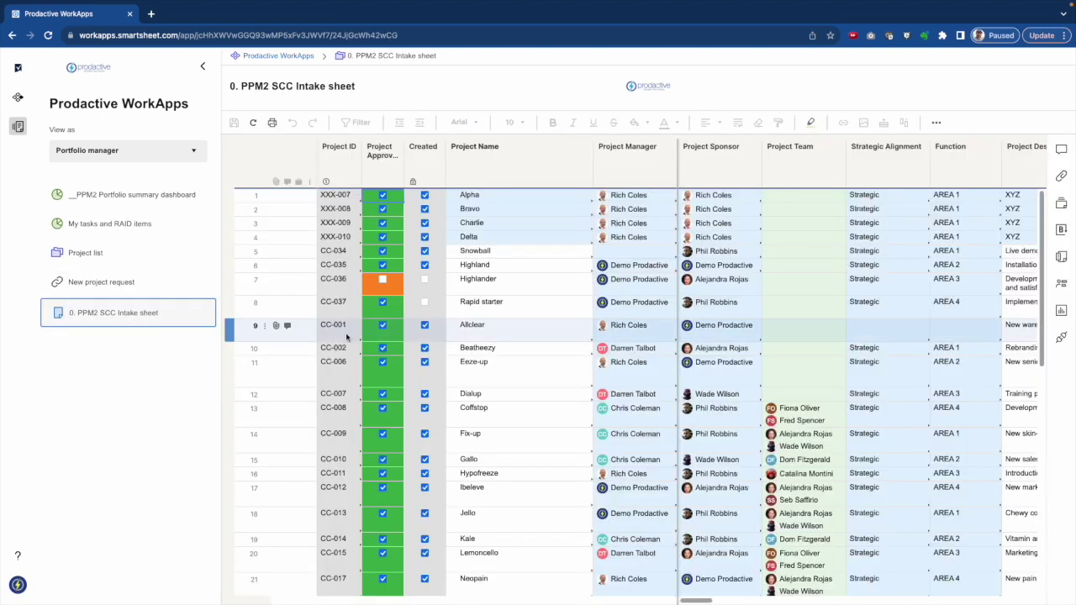
pyautogui.scroll(-6, 406, 371)
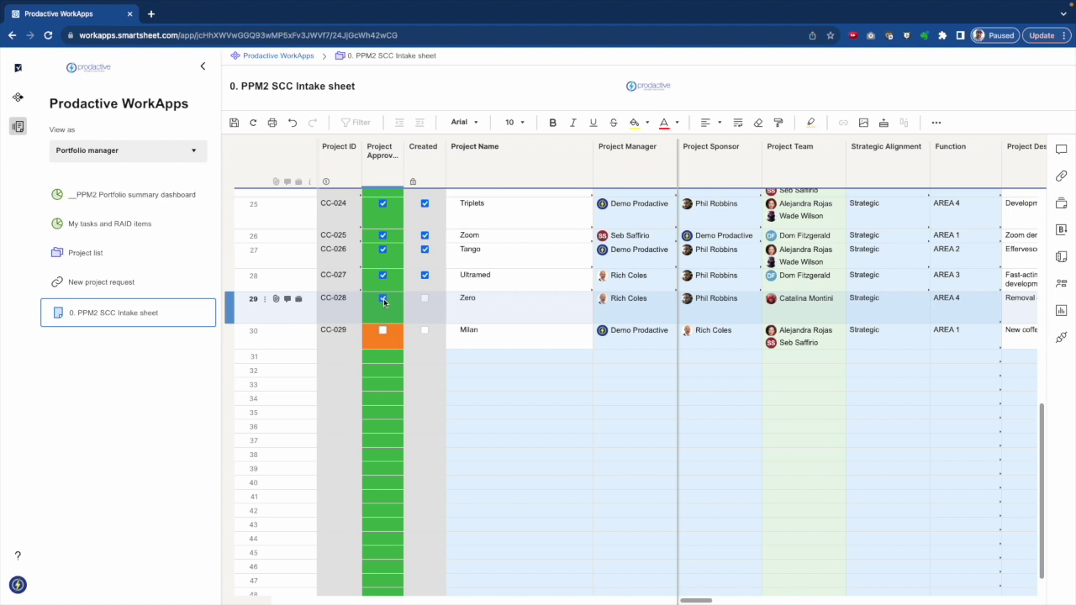
pyautogui.hotkey('ctrl', 's')
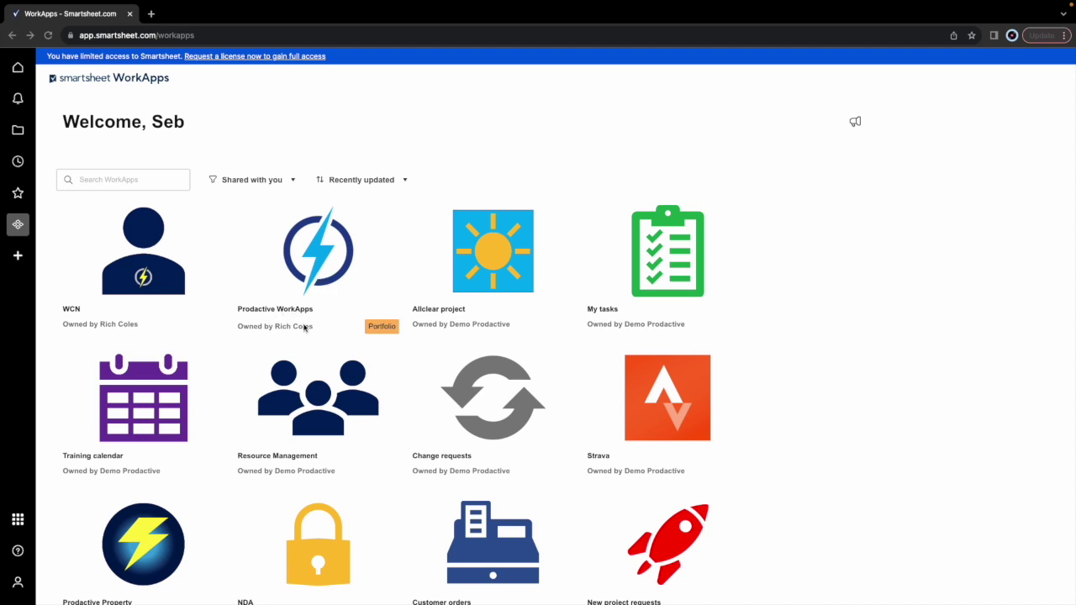
# Step: Open Prodactive WorkApps from the team member's account and examine the overdue, upcoming and open tasks and the RAID items
pyautogui.click(312, 256)
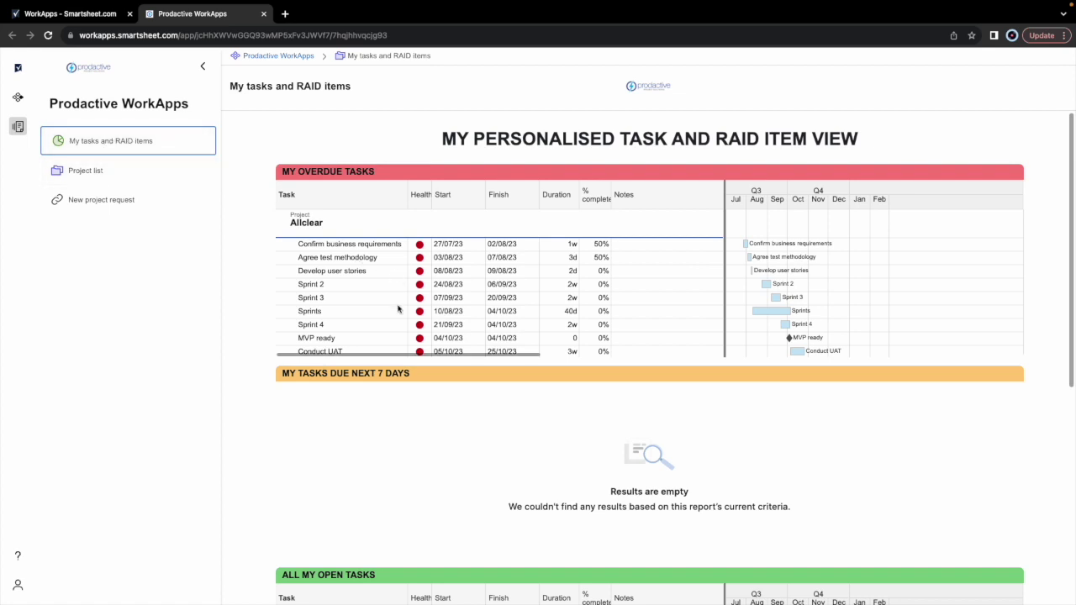
pyautogui.scroll(-1, 399, 334)
pyautogui.scroll(1, 397, 337)
pyautogui.scroll(-5, 380, 439)
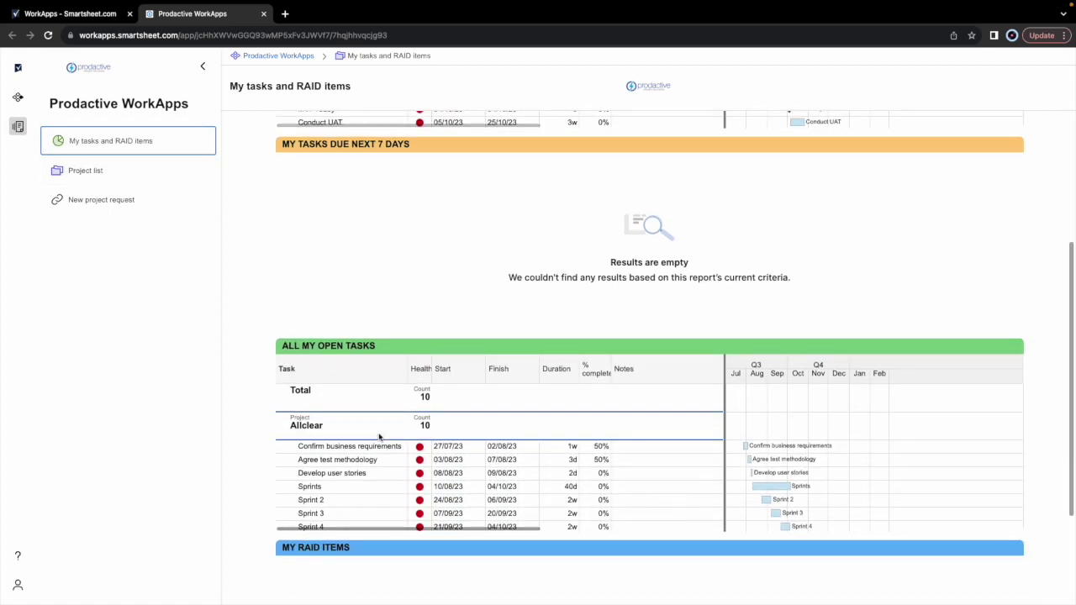
pyautogui.scroll(5, 380, 439)
pyautogui.scroll(-1, 409, 311)
pyautogui.scroll(1, 409, 311)
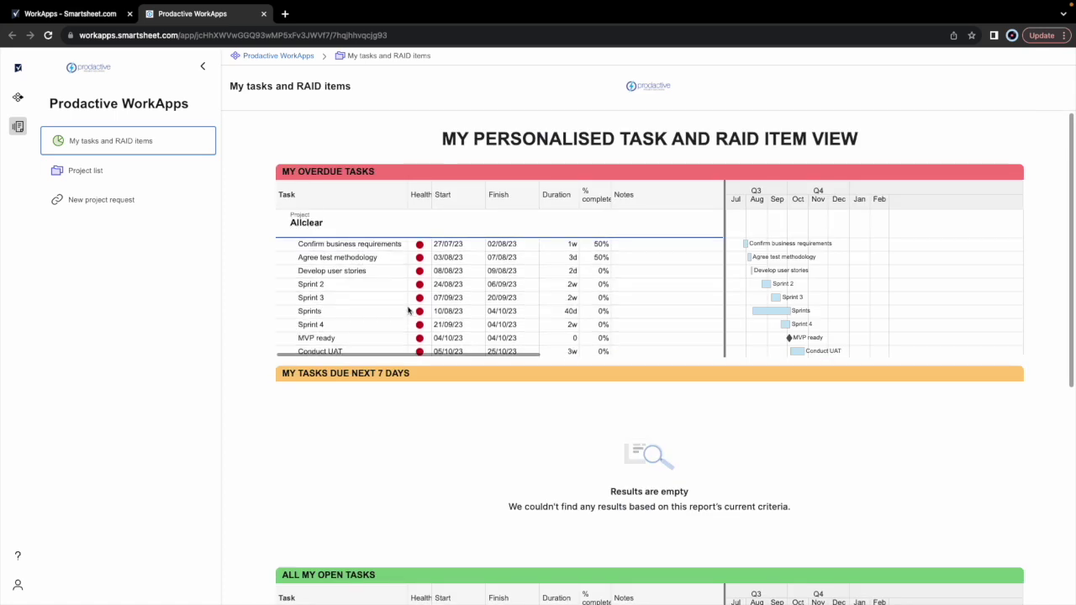
pyautogui.scroll(-1, 409, 311)
pyautogui.scroll(-1, 409, 324)
pyautogui.scroll(1, 409, 332)
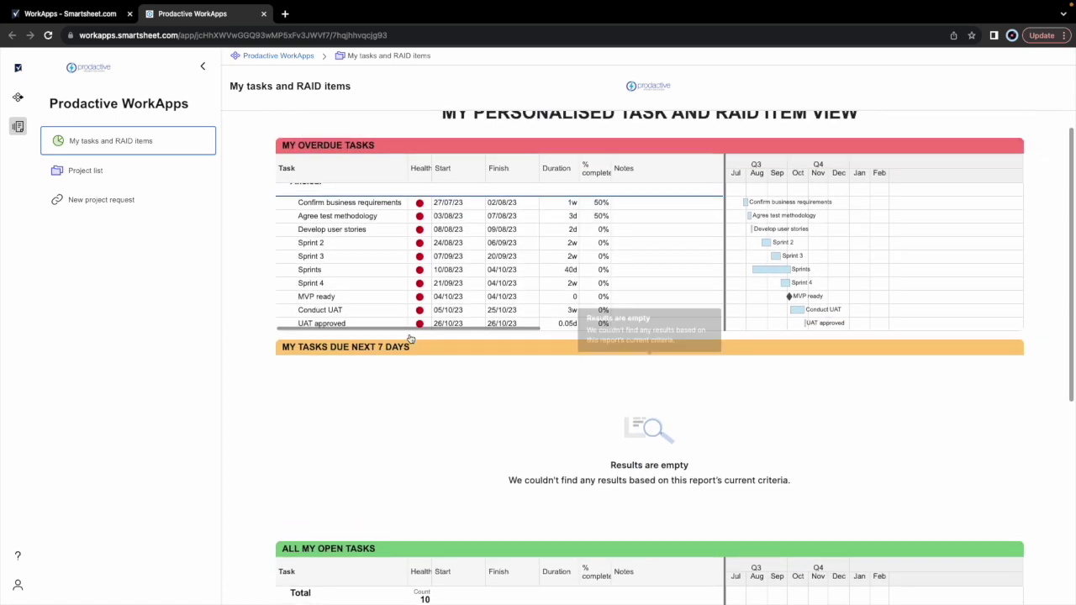
pyautogui.scroll(-4, 422, 371)
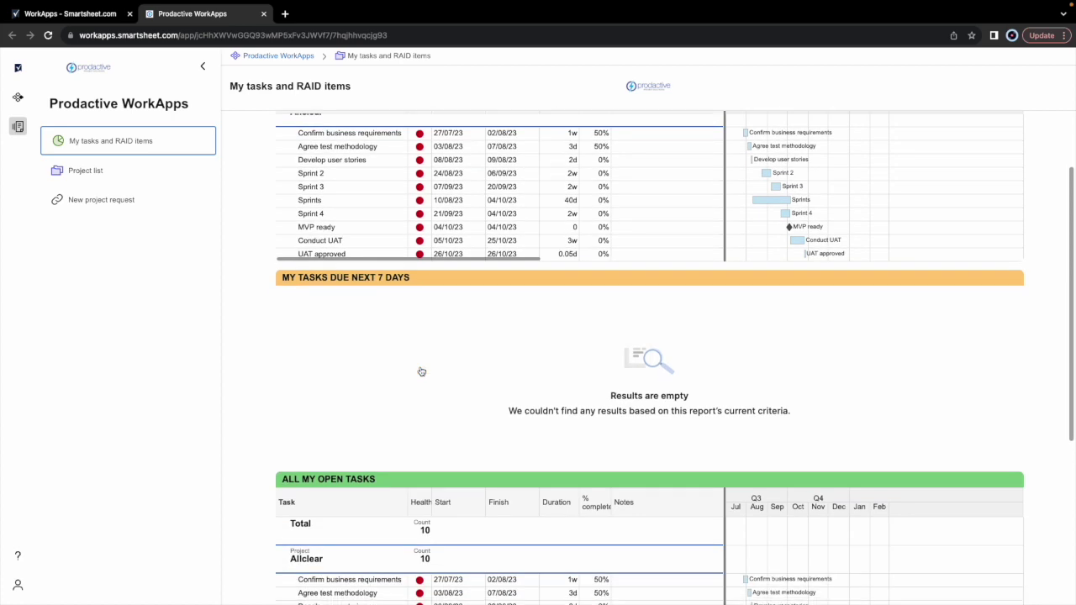
pyautogui.scroll(-1, 404, 491)
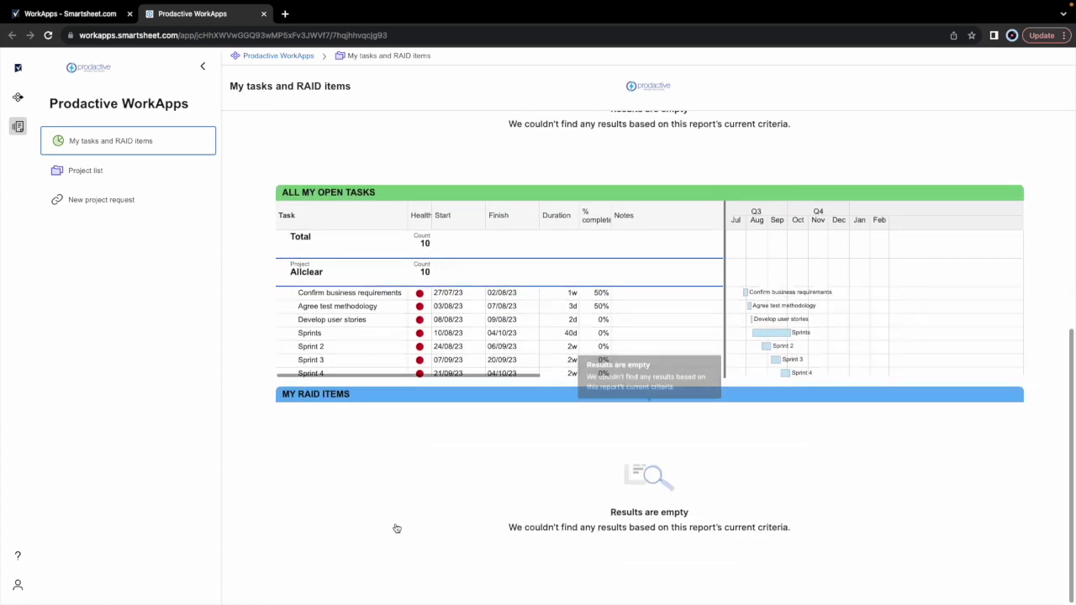
pyautogui.scroll(5, 396, 526)
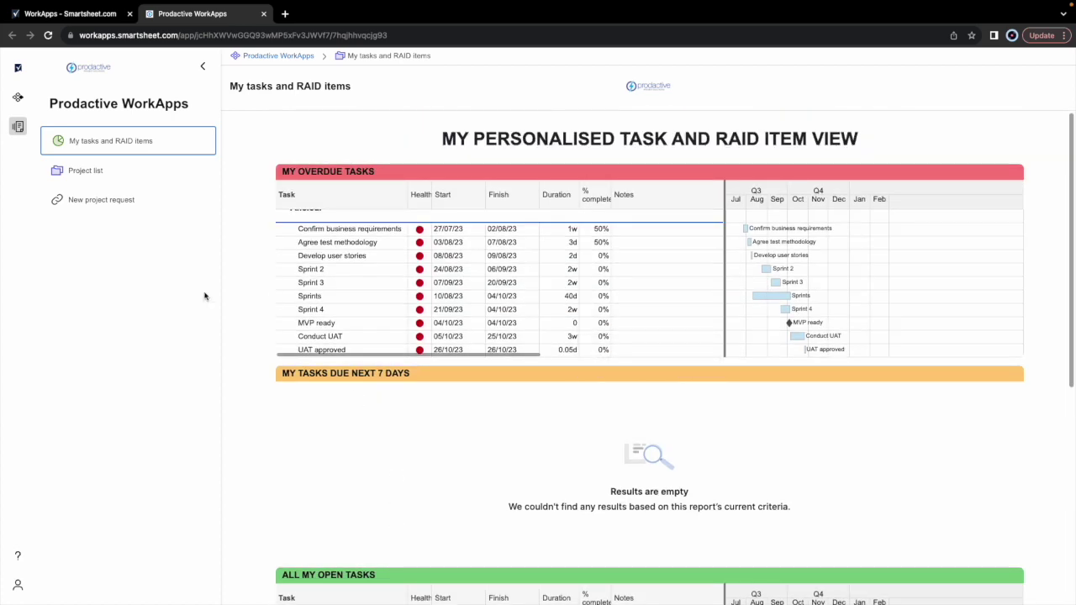
# Step: View the New project request form and open the 01. Timeplan sheet of the Allclear project from the Project list
pyautogui.click(94, 202)
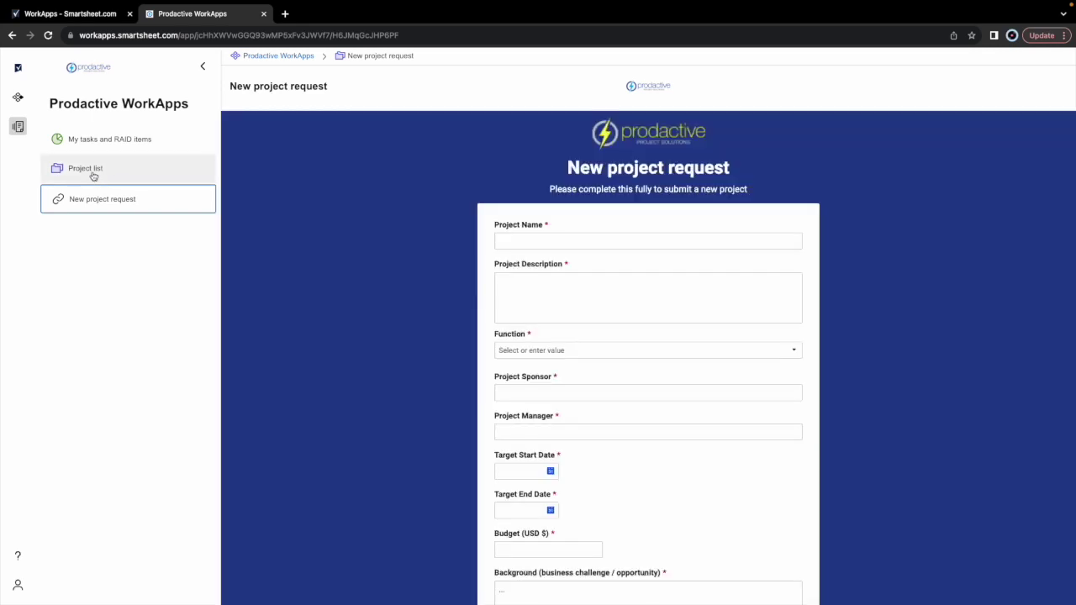
pyautogui.click(90, 172)
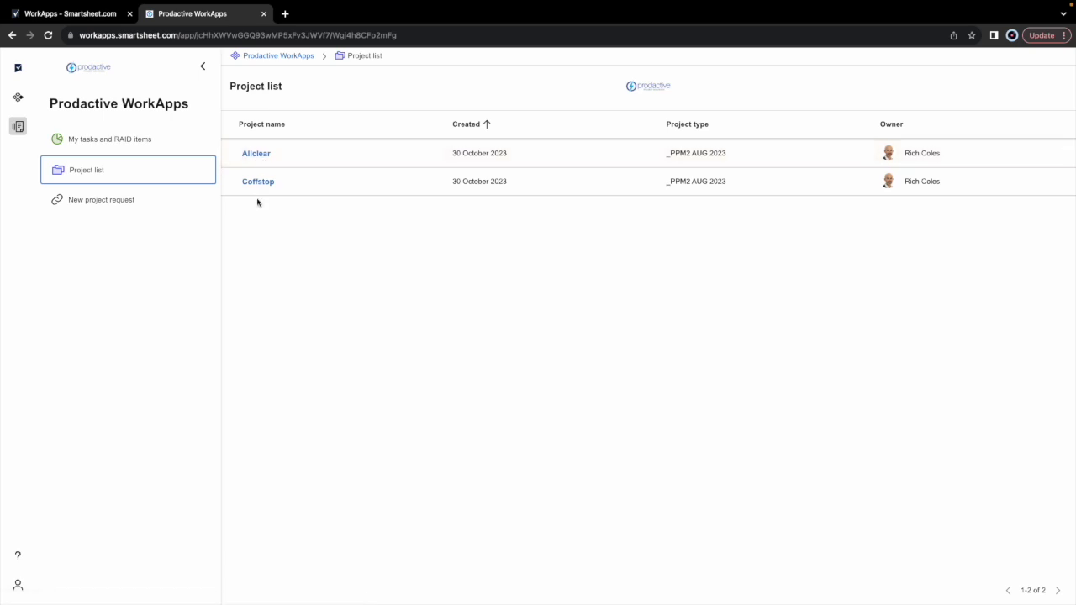
pyautogui.click(258, 154)
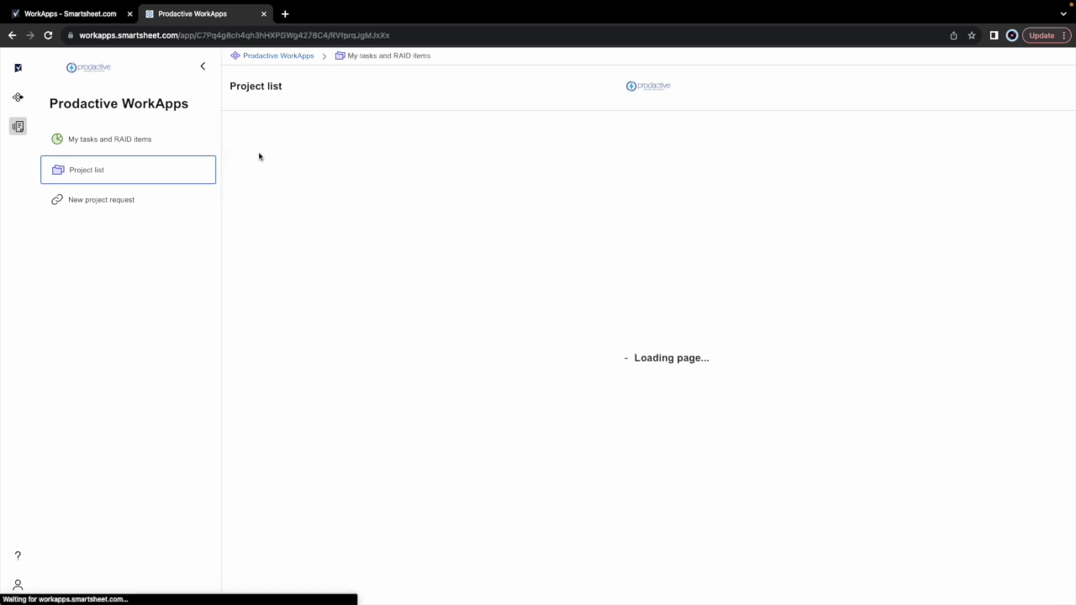
pyautogui.click(110, 152)
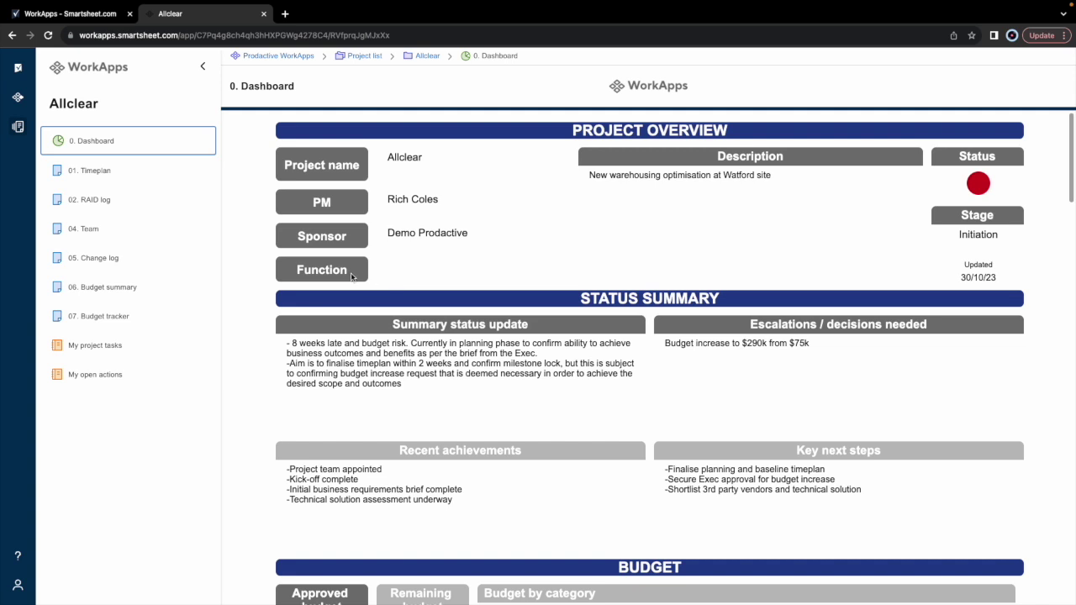
pyautogui.click(99, 172)
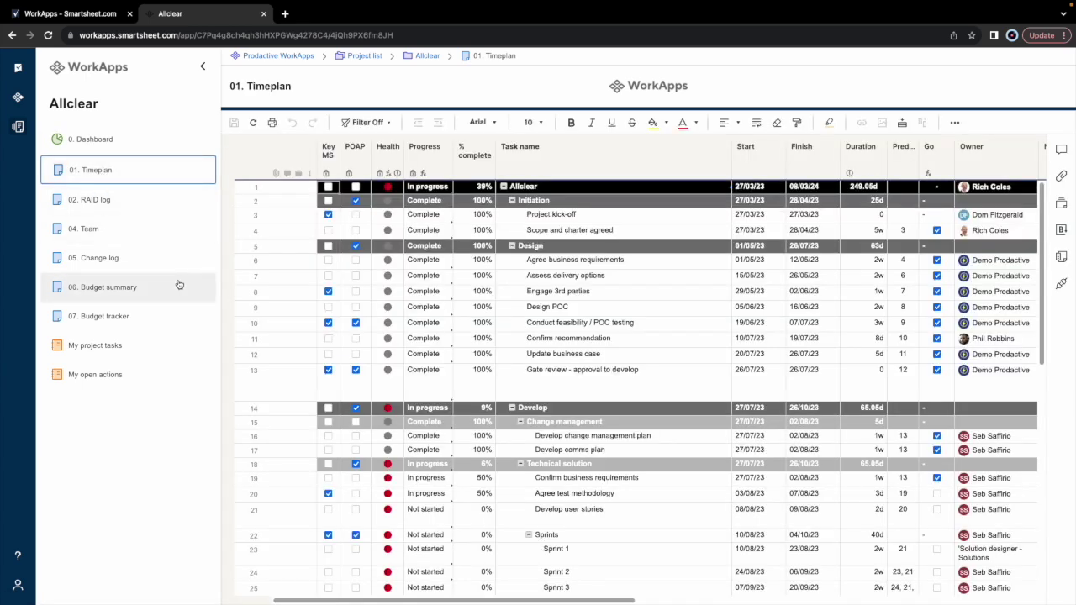
# Step: Try to tick the POAP checkbox for the task "Scope and charter agreed" in the timeplan
pyautogui.click(360, 230)
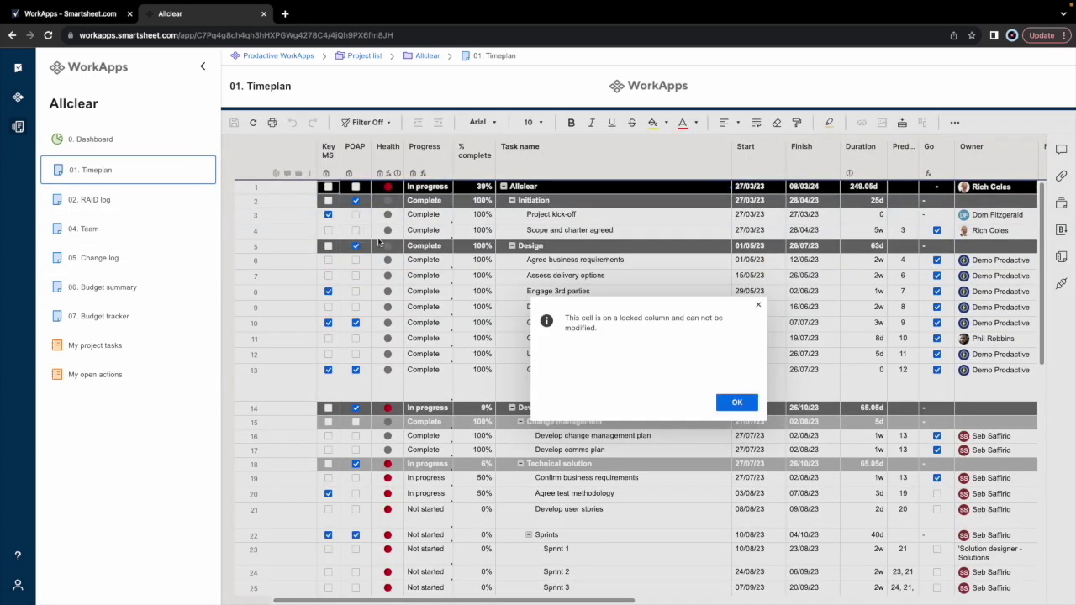
pyautogui.click(756, 404)
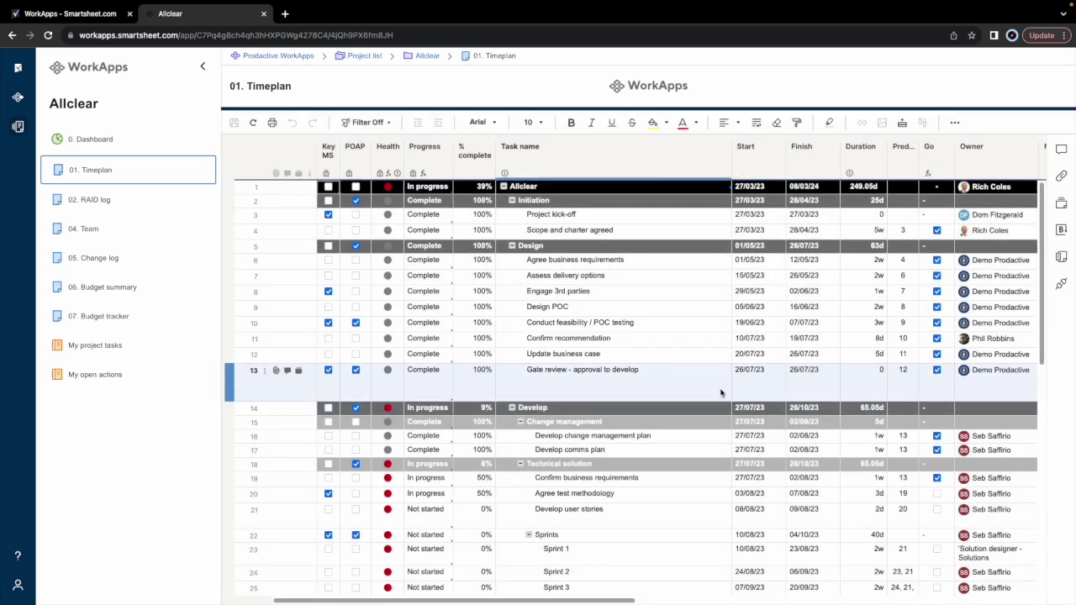
# Step: Set % complete to 100% for the tasks "Confirm business requirements" and "Agree test methodology" in the Allclear timeplan and save the sheet
pyautogui.hscroll(3, 709, 357)
pyautogui.hscroll(2, 708, 357)
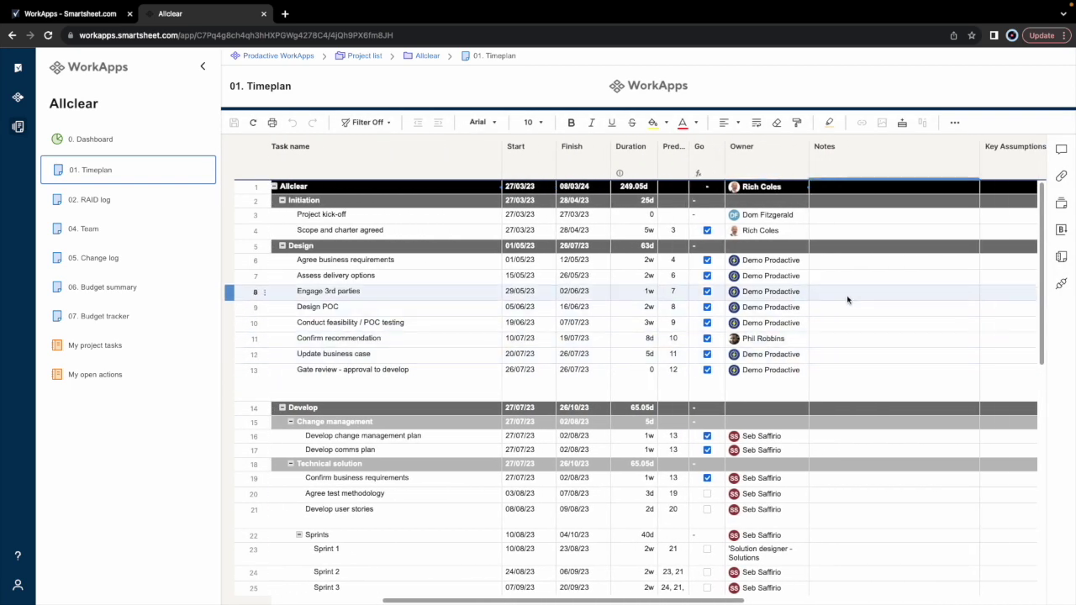
pyautogui.hscroll(-4, 660, 327)
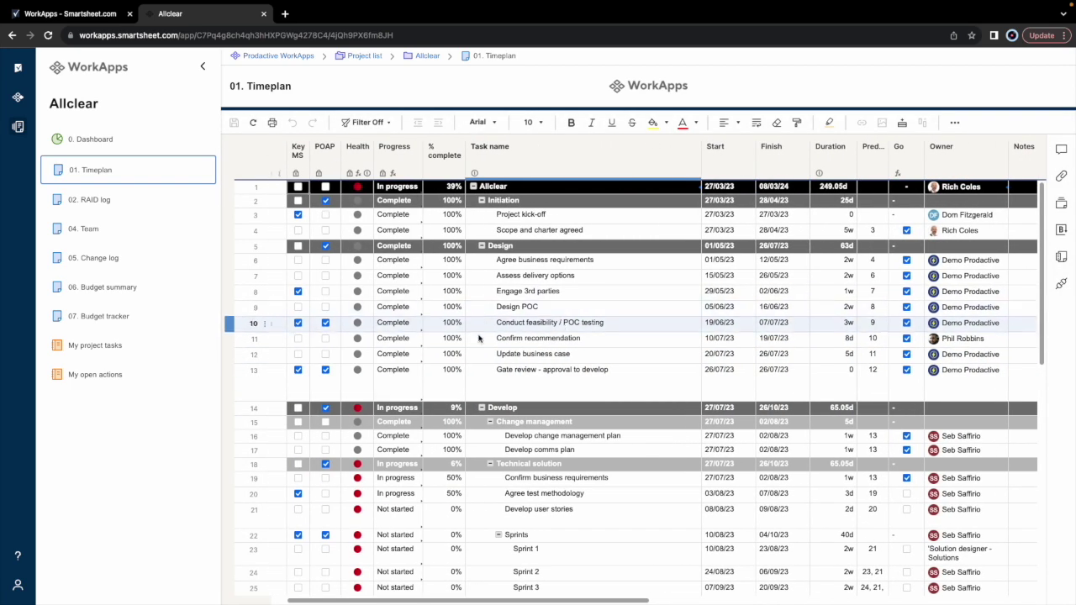
pyautogui.scroll(-2, 478, 337)
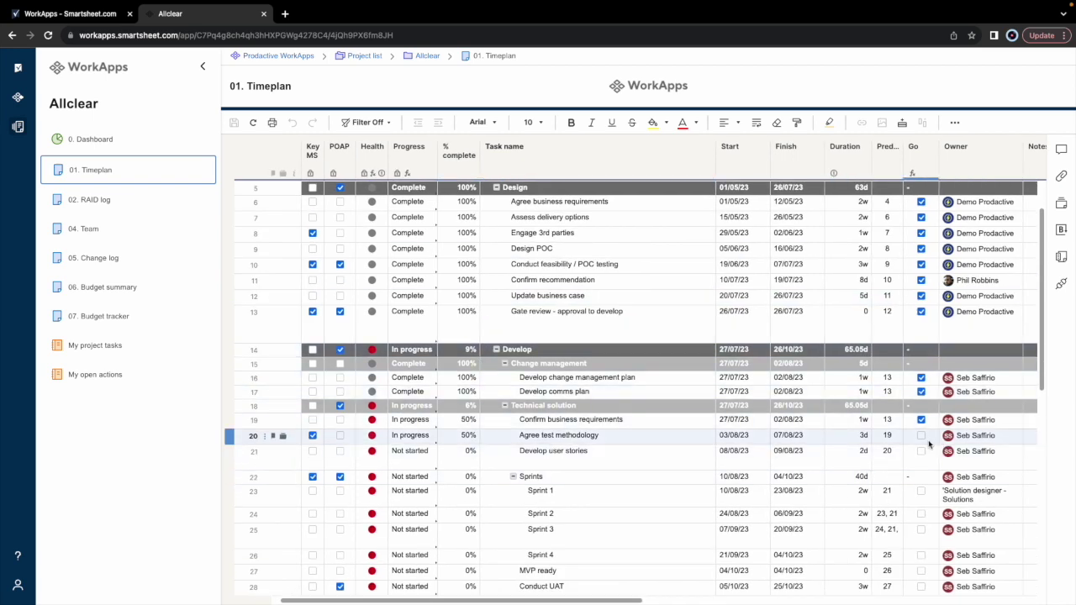
pyautogui.click(462, 425)
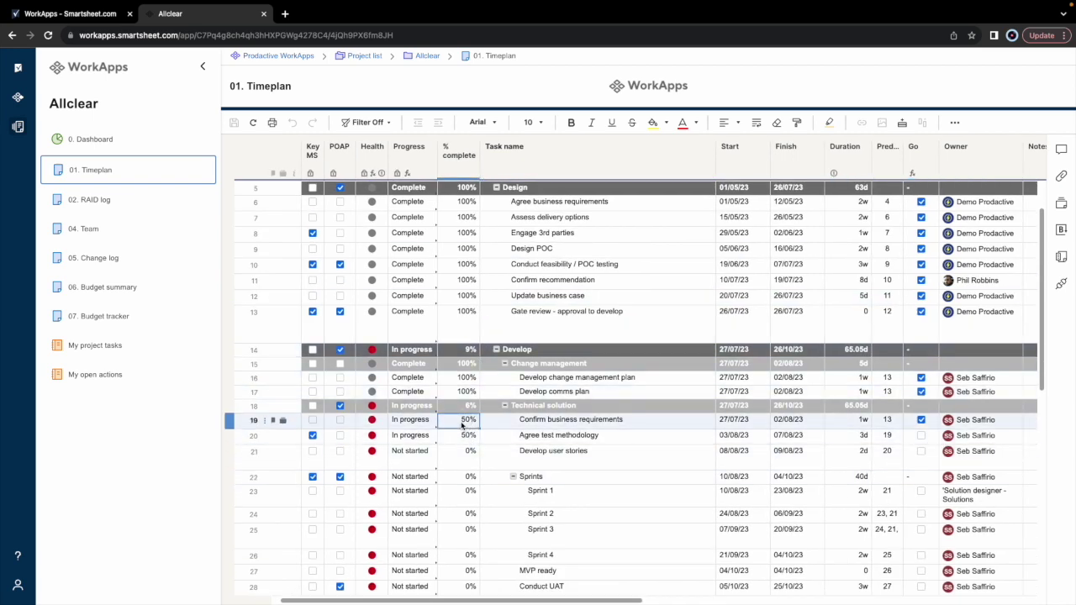
pyautogui.write('100%')
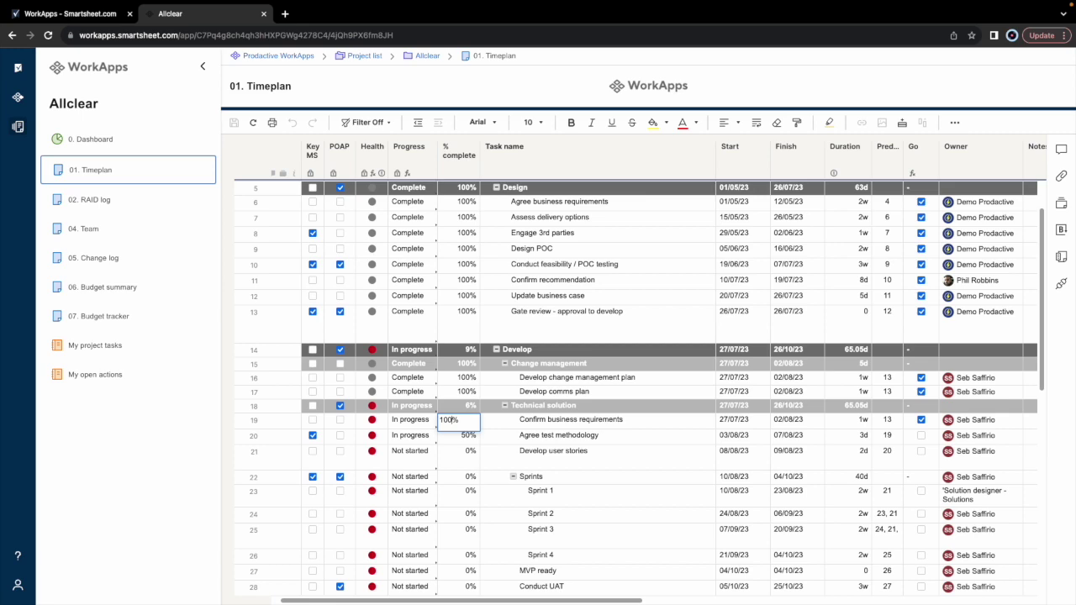
pyautogui.press('Return')
pyautogui.write('10%')
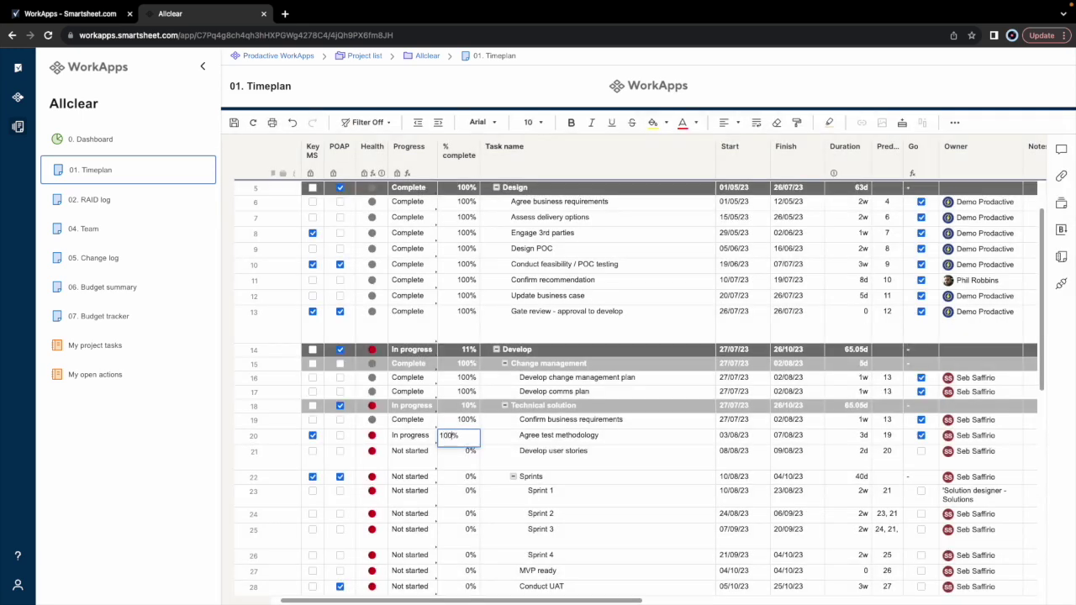
pyautogui.press('Return')
pyautogui.hotkey('ctrl', 's')
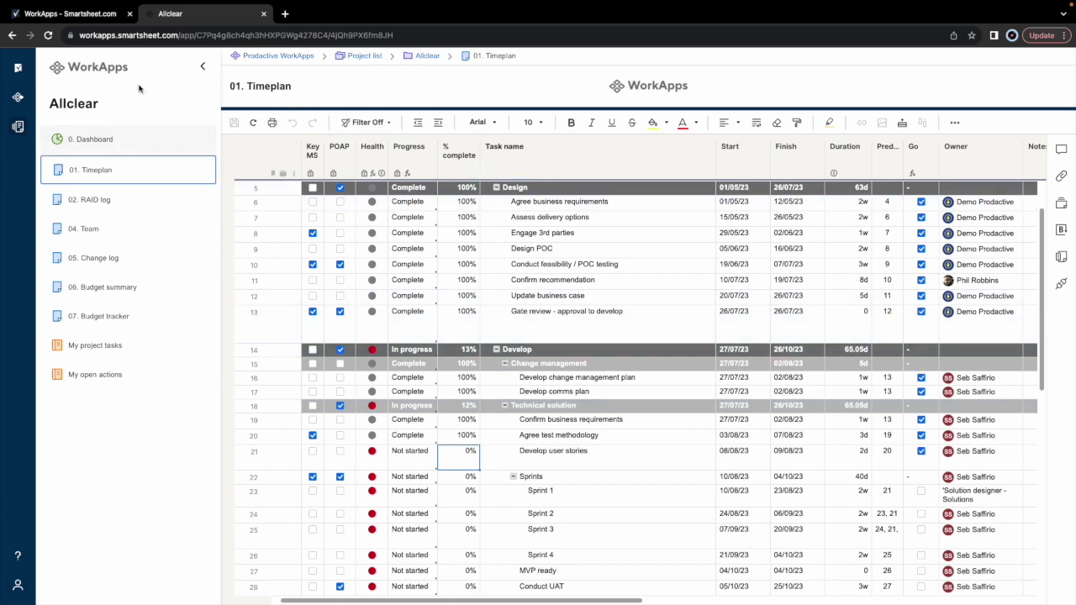
# Step: Return to the Project list and open the My tasks and RAID items page
pyautogui.click(364, 56)
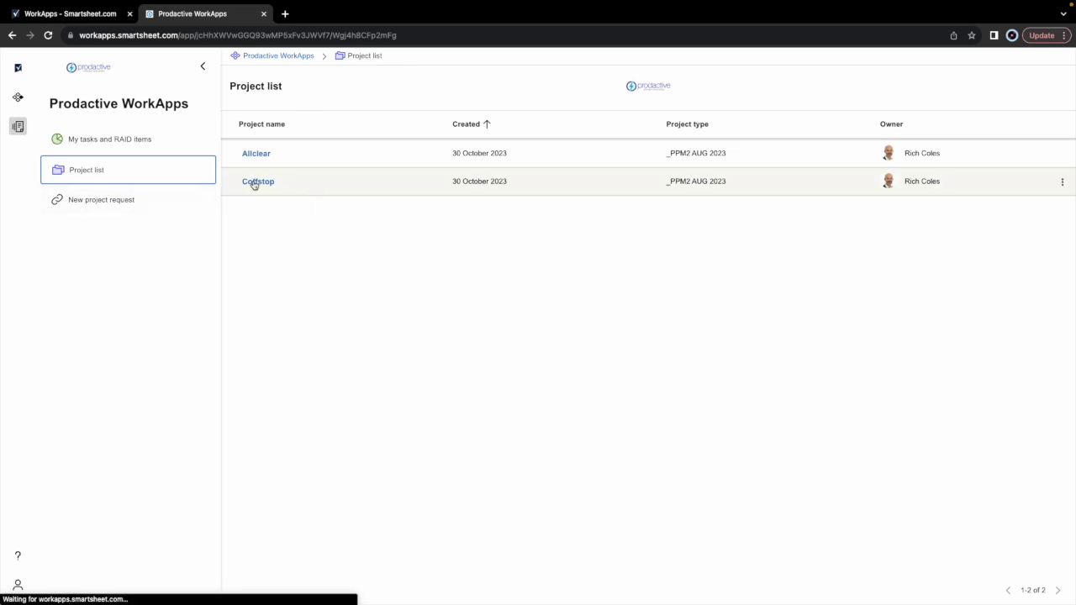
pyautogui.click(91, 140)
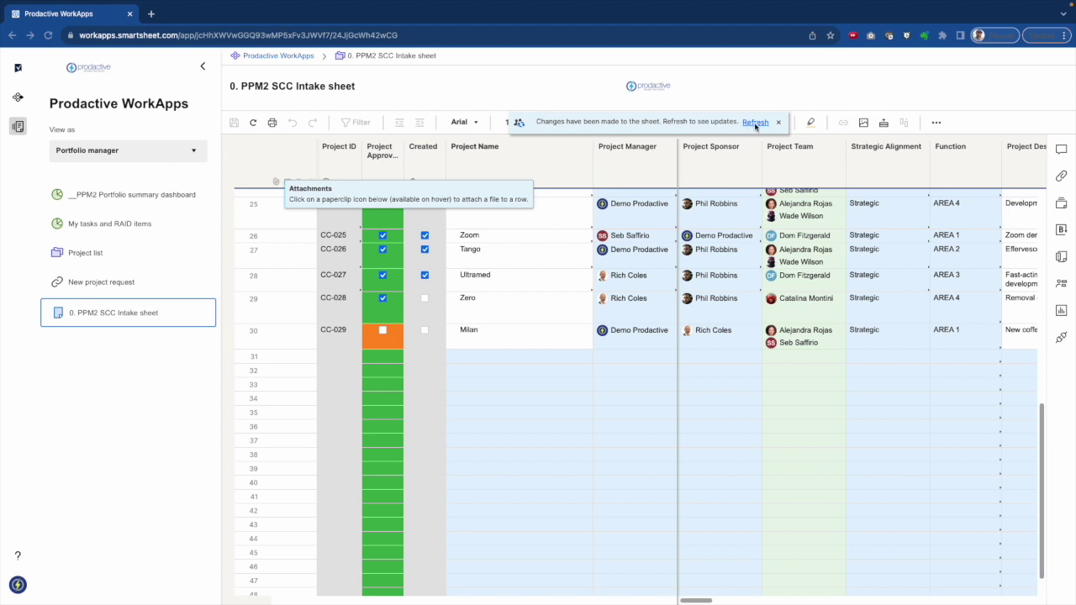
# Step: In the Portfolio manager's 0. PPM2 SCC Intake sheet, refresh the data, approve the Milan project (CC-029) and save
pyautogui.click(755, 123)
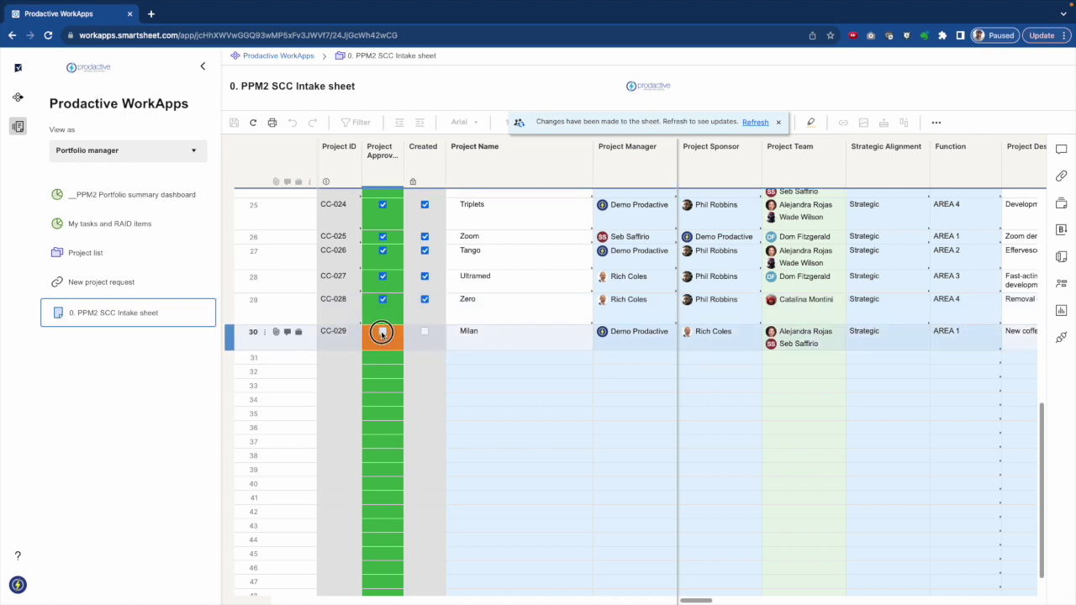
pyautogui.hotkey('ctrl', 's')
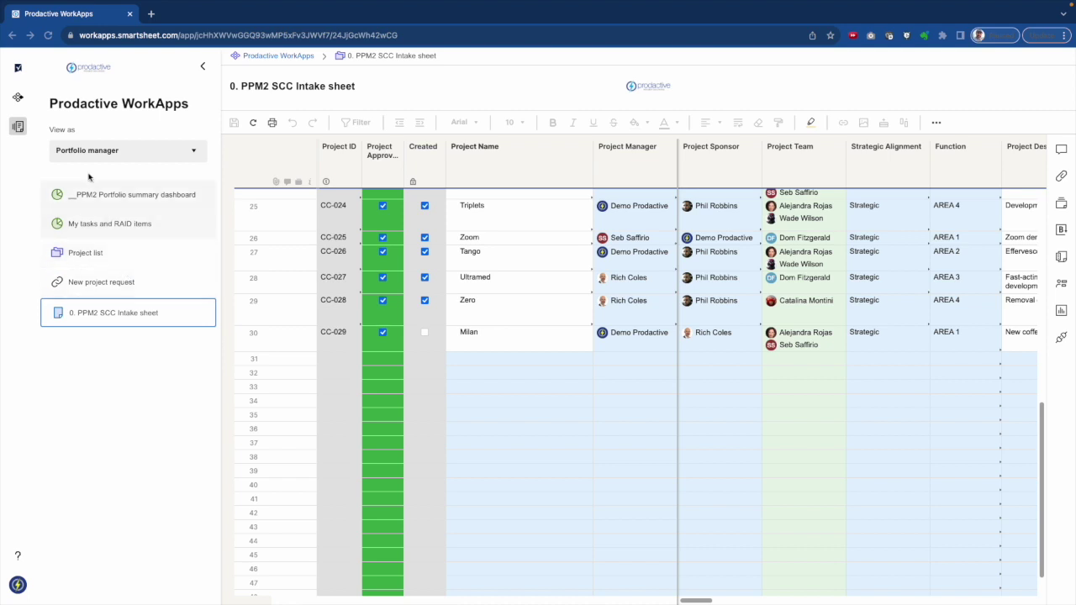
# Step: Reopen Prodactive WorkApps from WorkApps Home and show its Project list as Portfolio users
pyautogui.click(18, 126)
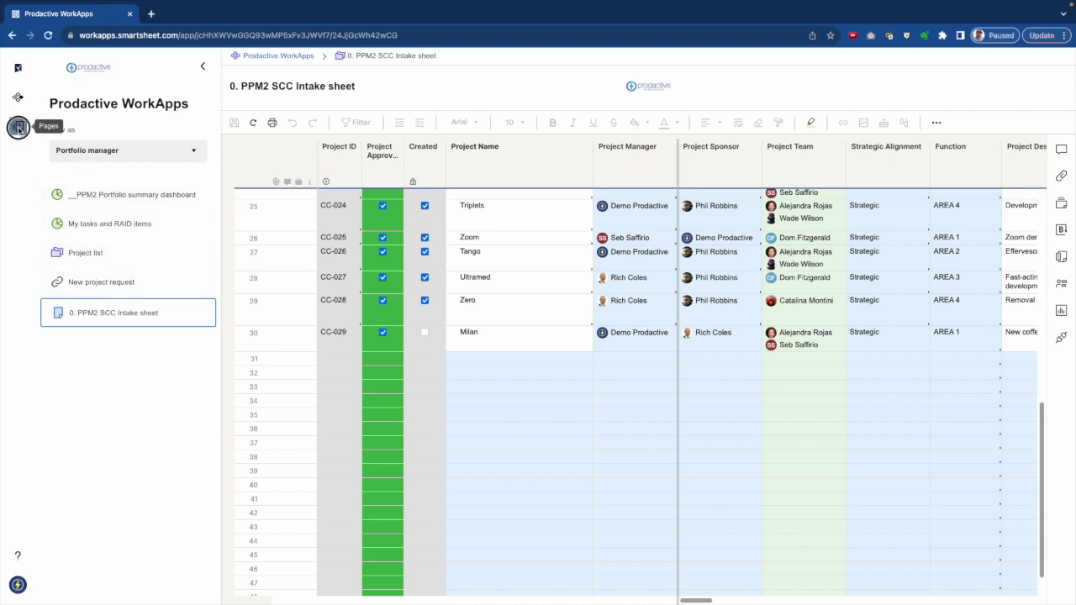
pyautogui.click(17, 96)
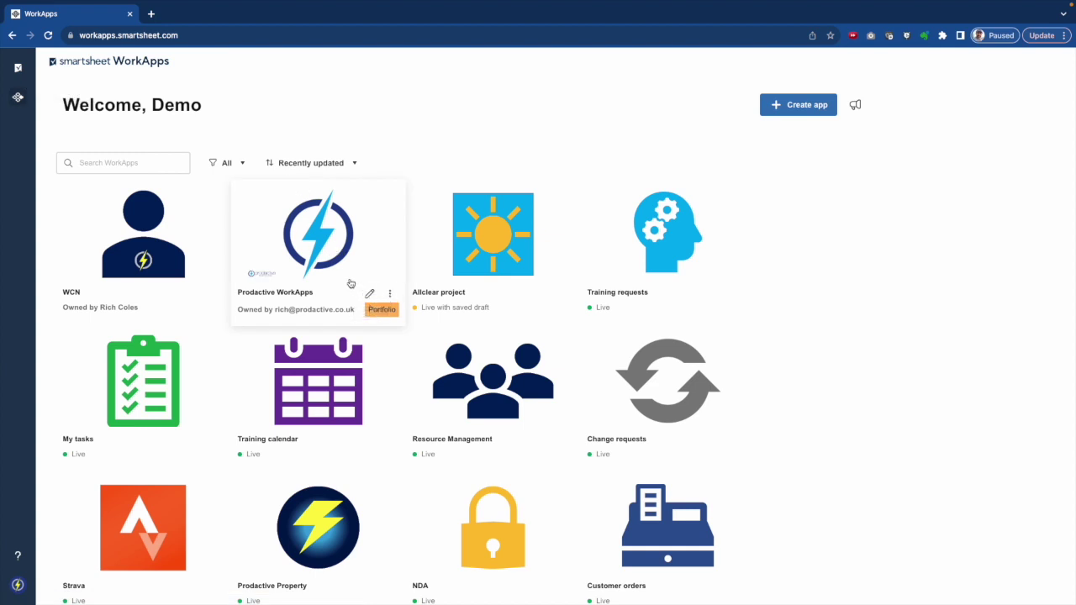
pyautogui.click(332, 274)
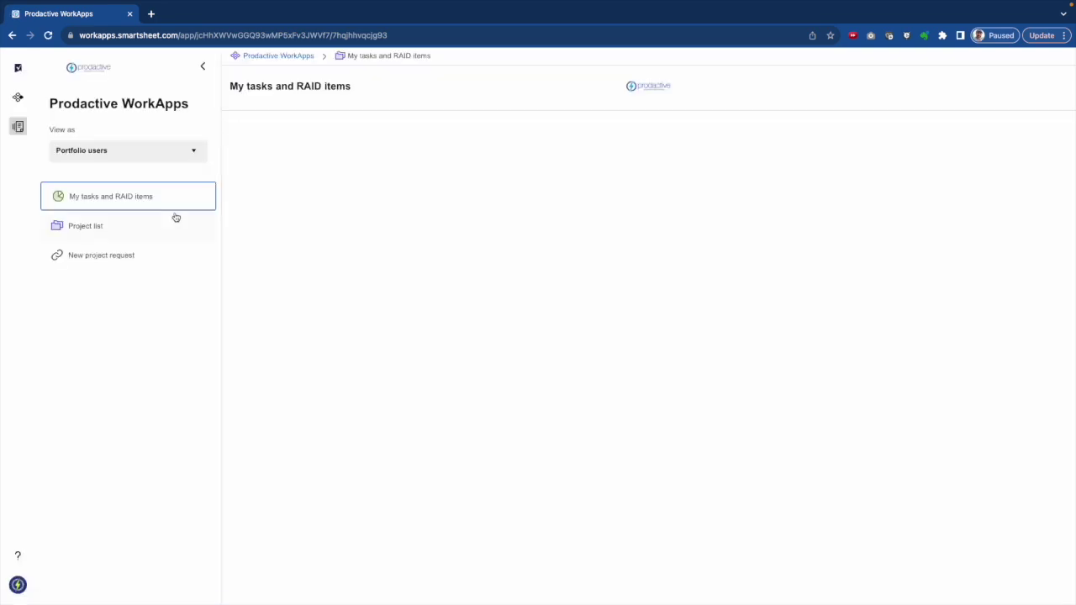
pyautogui.click(85, 227)
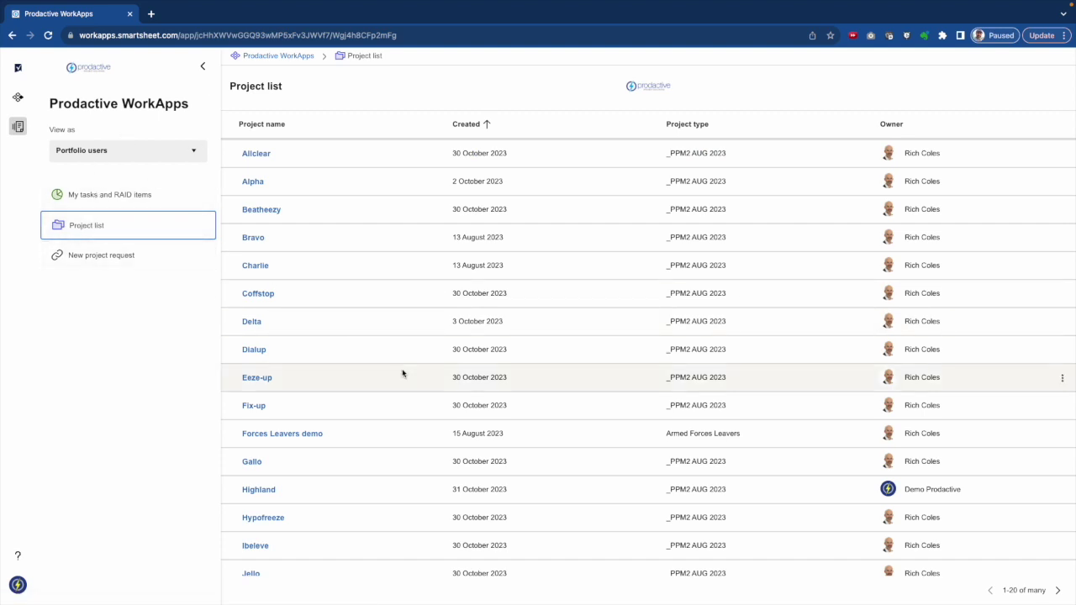
# Step: Sort the Project list by creation date, newest first, and open the Zero project
pyautogui.scroll(-2, 402, 373)
pyautogui.scroll(2, 407, 357)
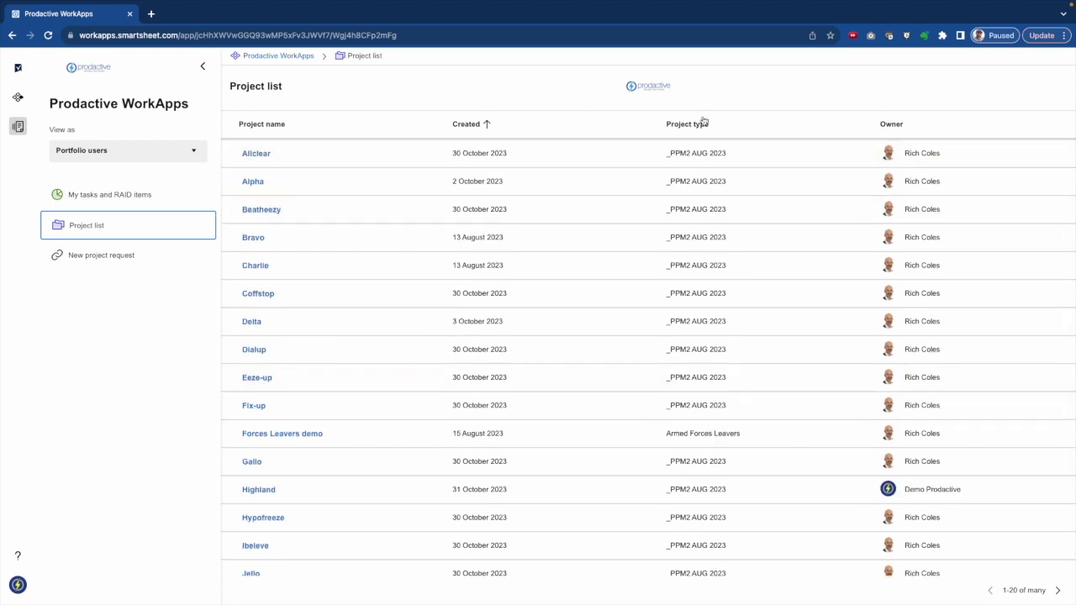
pyautogui.click(508, 132)
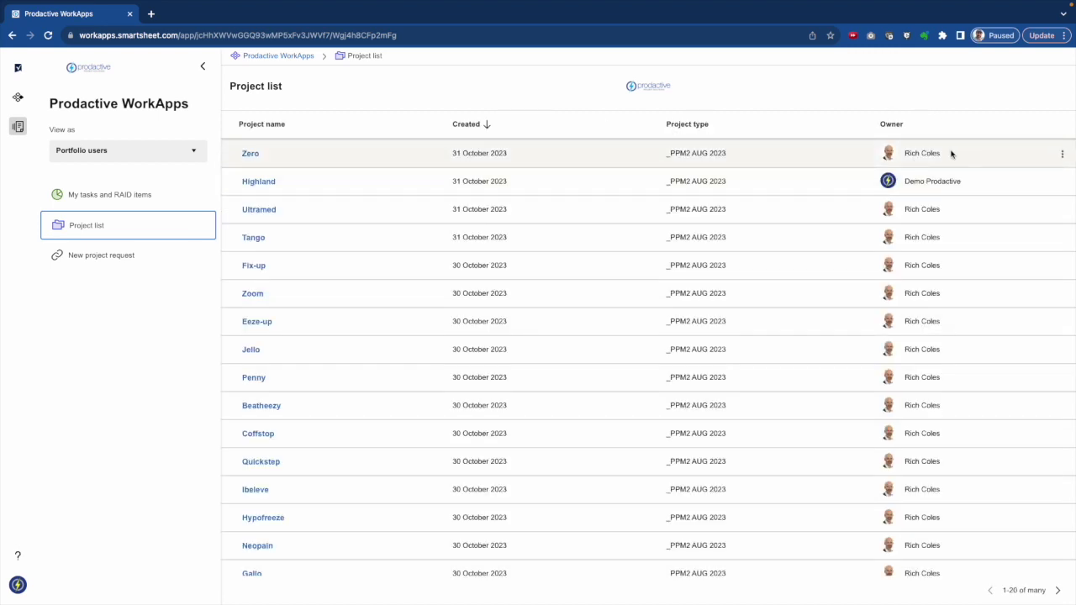
pyautogui.click(1062, 157)
pyautogui.click(252, 158)
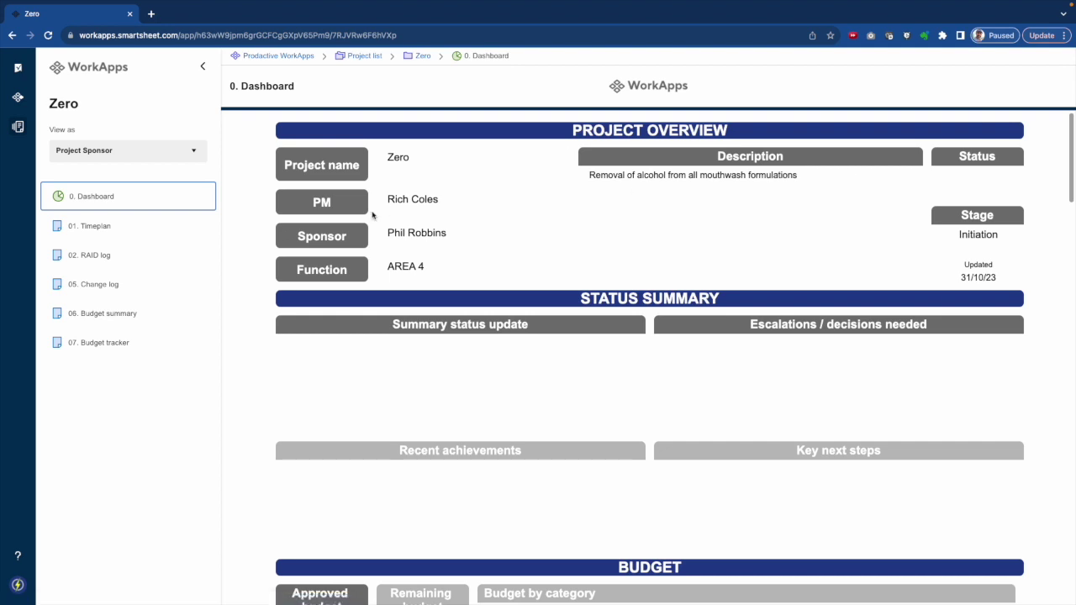
# Step: View the Zero project as Project Owner and as Project Team to compare the pages available to each role
pyautogui.click(168, 154)
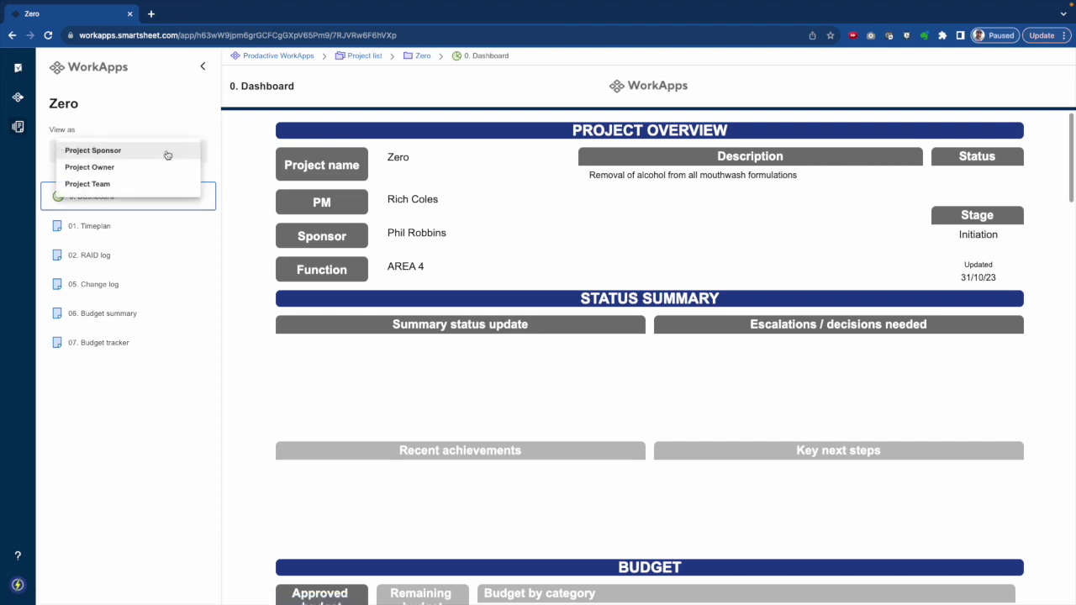
pyautogui.click(120, 174)
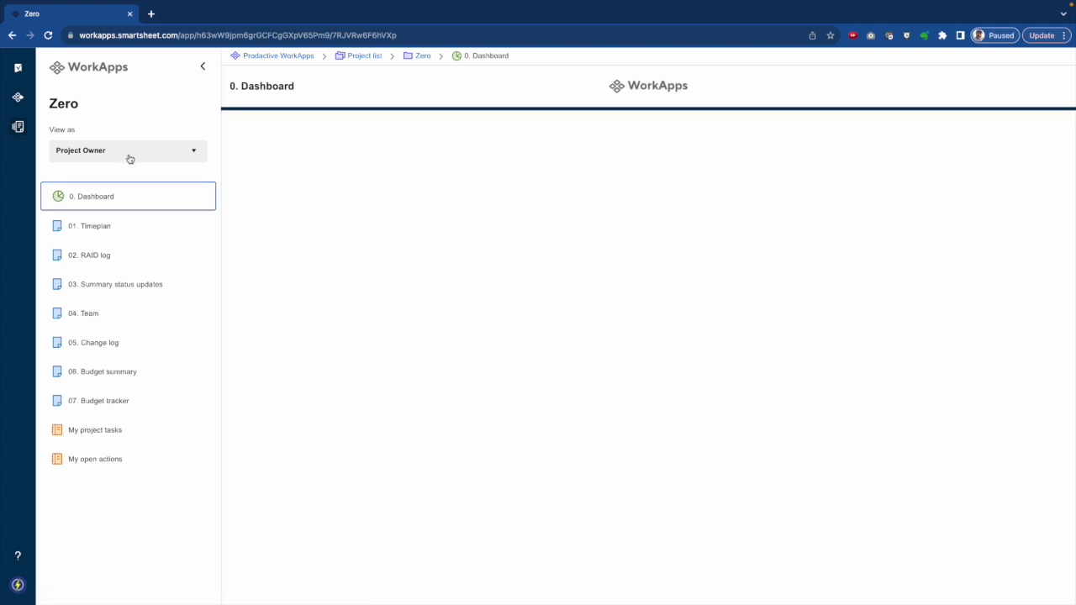
pyautogui.click(129, 159)
pyautogui.click(118, 169)
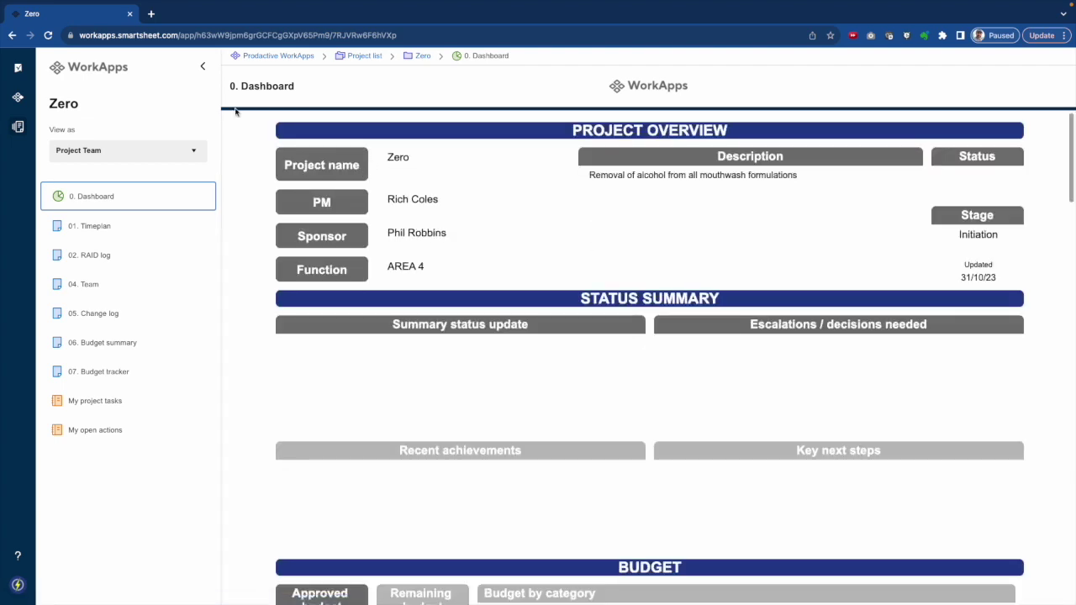
# Step: Open Prodactive WorkApps for editing from WorkApps Home, sort its projects newest first and open the Zero project in the builder
pyautogui.click(18, 97)
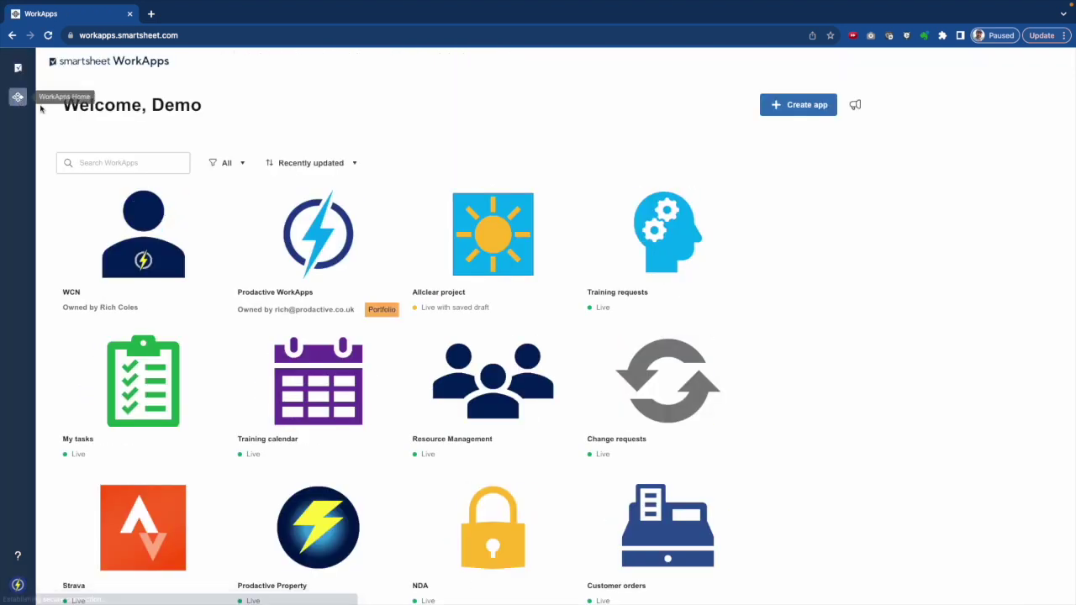
pyautogui.moveTo(307, 255)
pyautogui.click(370, 296)
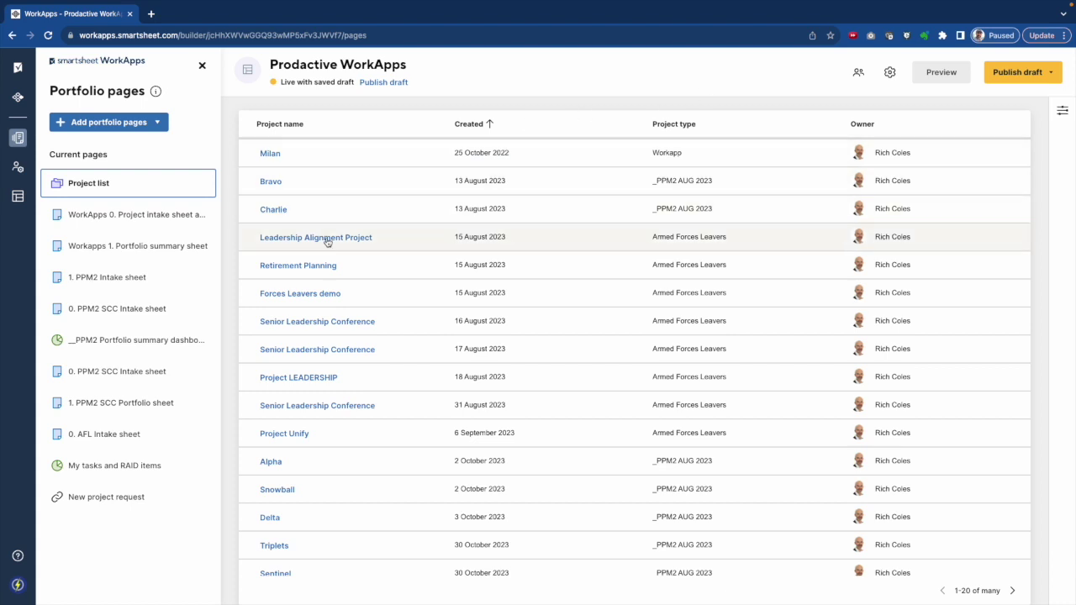
pyautogui.click(490, 124)
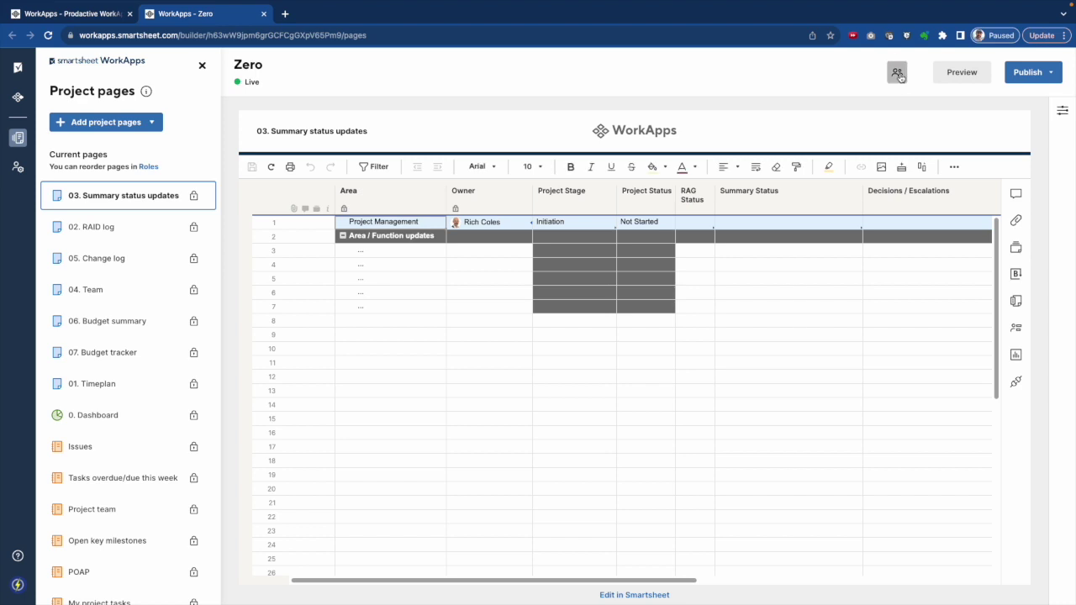
# Step: Share the Zero project with an additional team member in the Project Team role
pyautogui.click(897, 73)
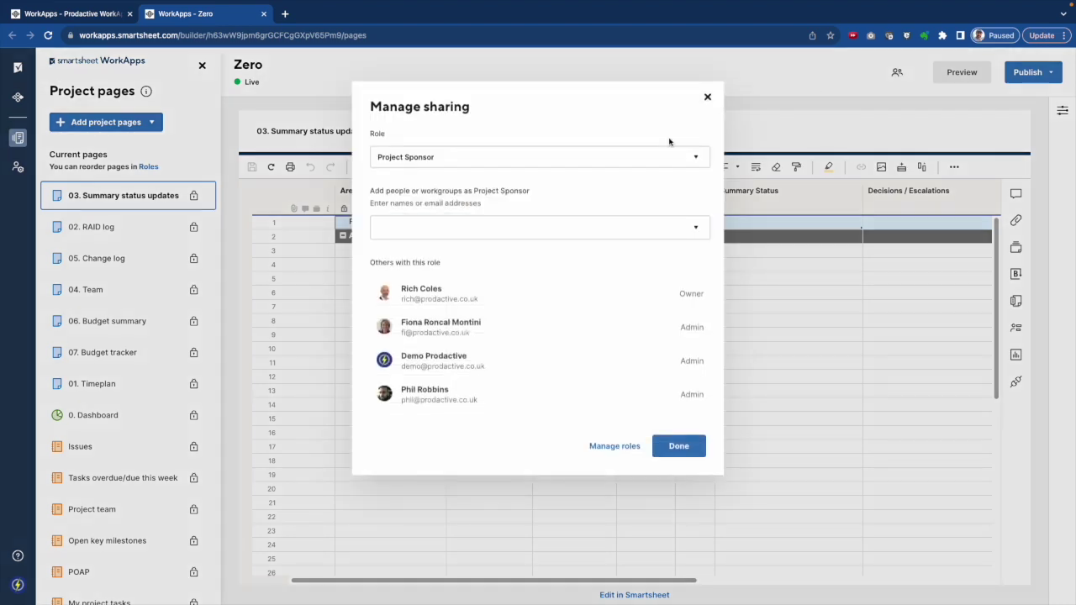
pyautogui.click(427, 162)
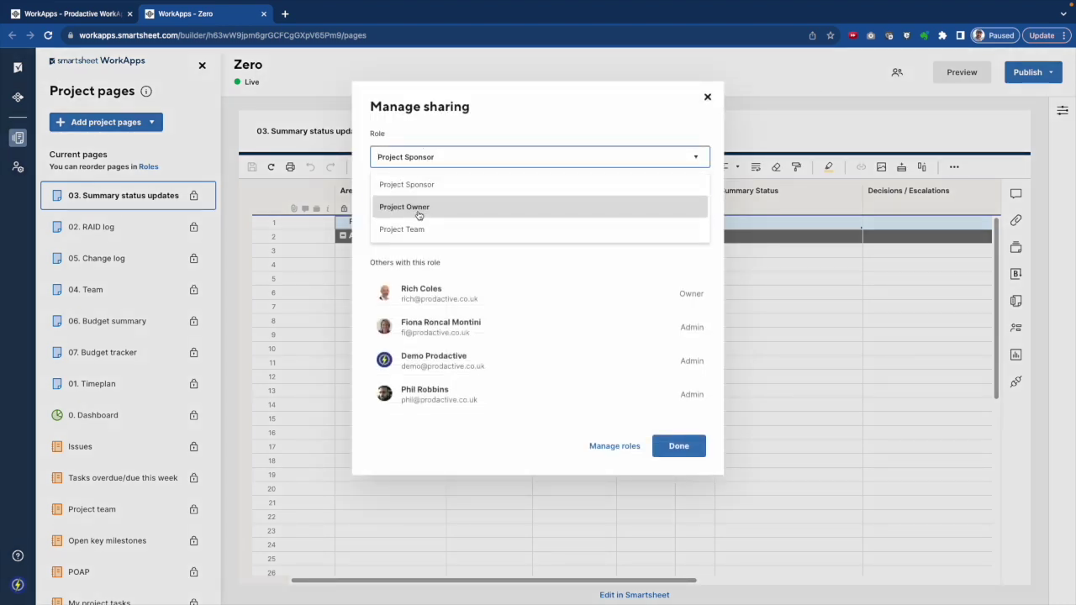
pyautogui.click(413, 228)
pyautogui.click(419, 227)
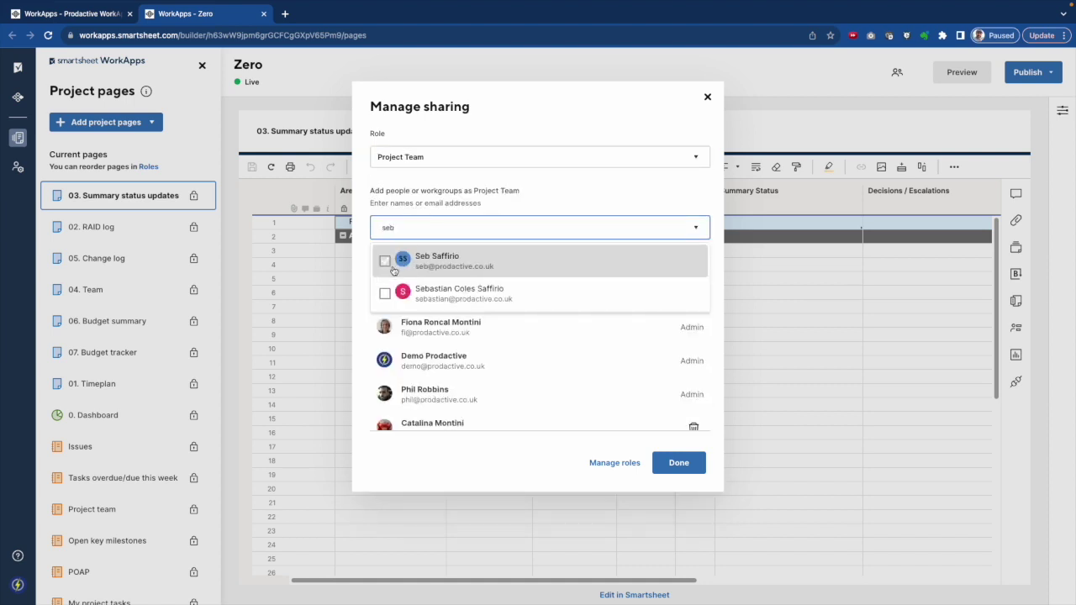
pyautogui.click(408, 262)
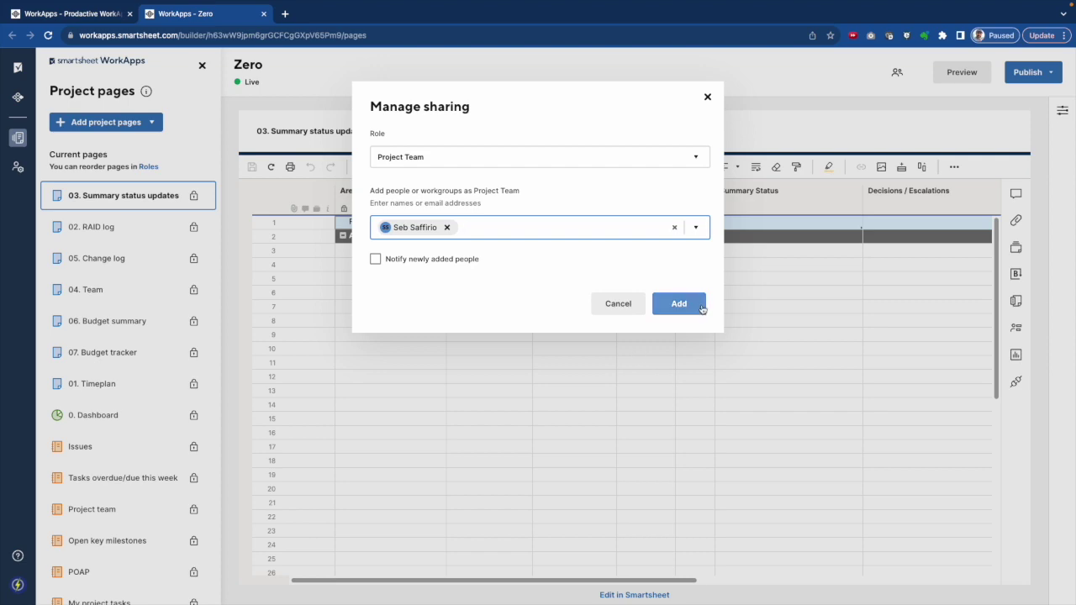
pyautogui.click(688, 307)
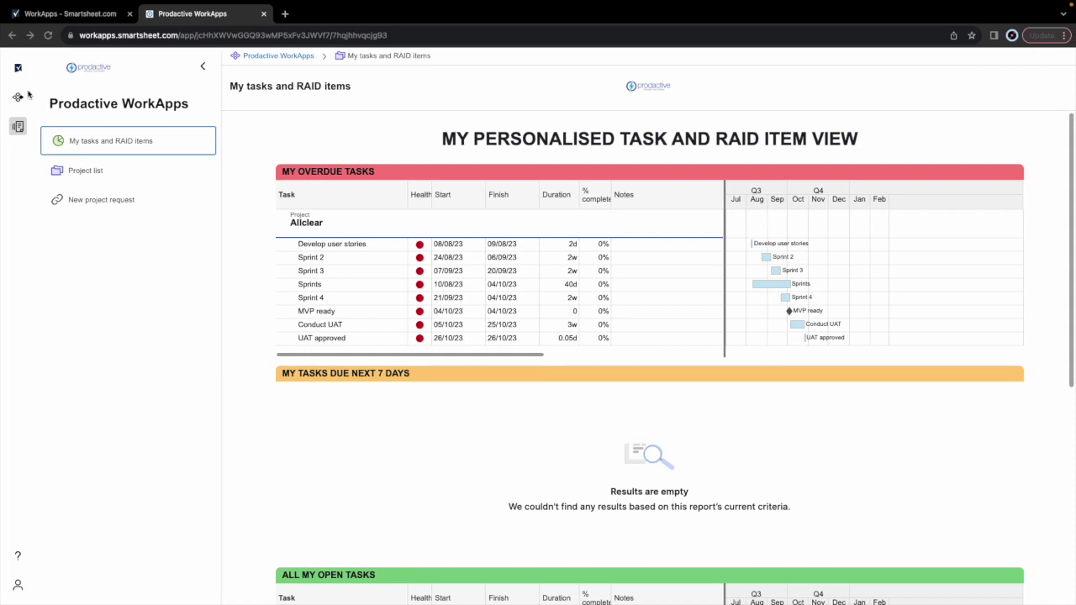
# Step: Reload Prodactive WorkApps in the team member's account and open the Project list to check the accessible projects
pyautogui.click(48, 35)
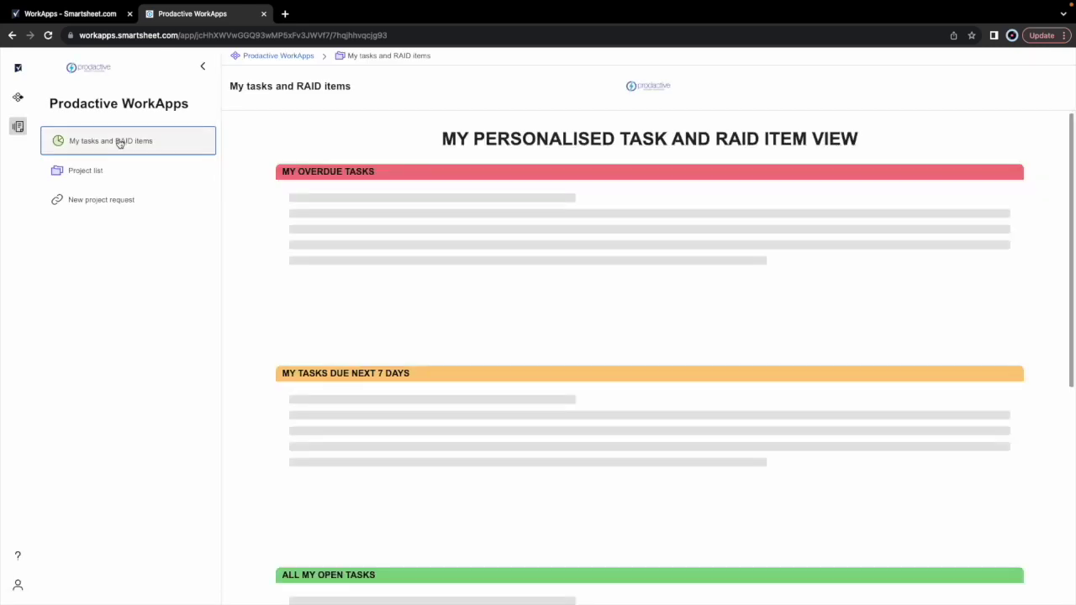
pyautogui.click(87, 170)
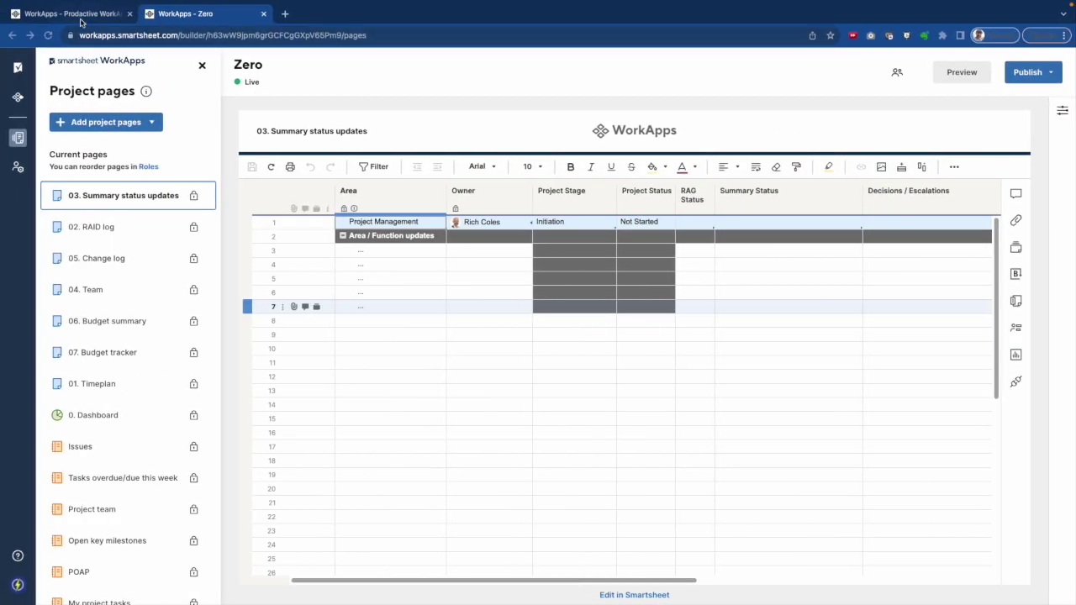
# Step: Leave the builder in the demo account, reopen Prodactive WorkApps from WorkApps Home and view it as Portfolio manager
pyautogui.click(76, 14)
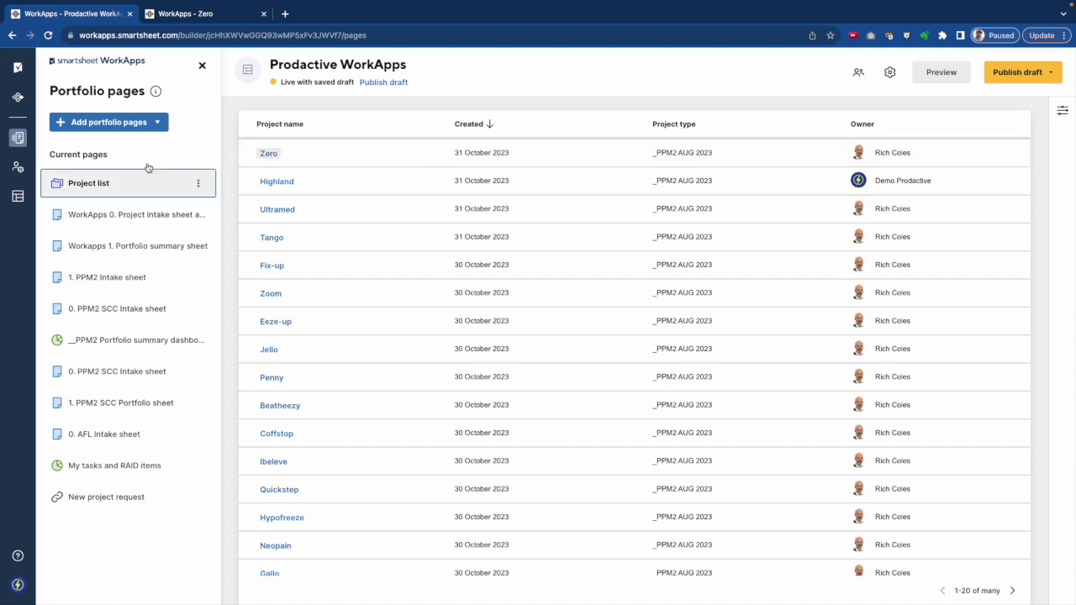
pyautogui.click(17, 98)
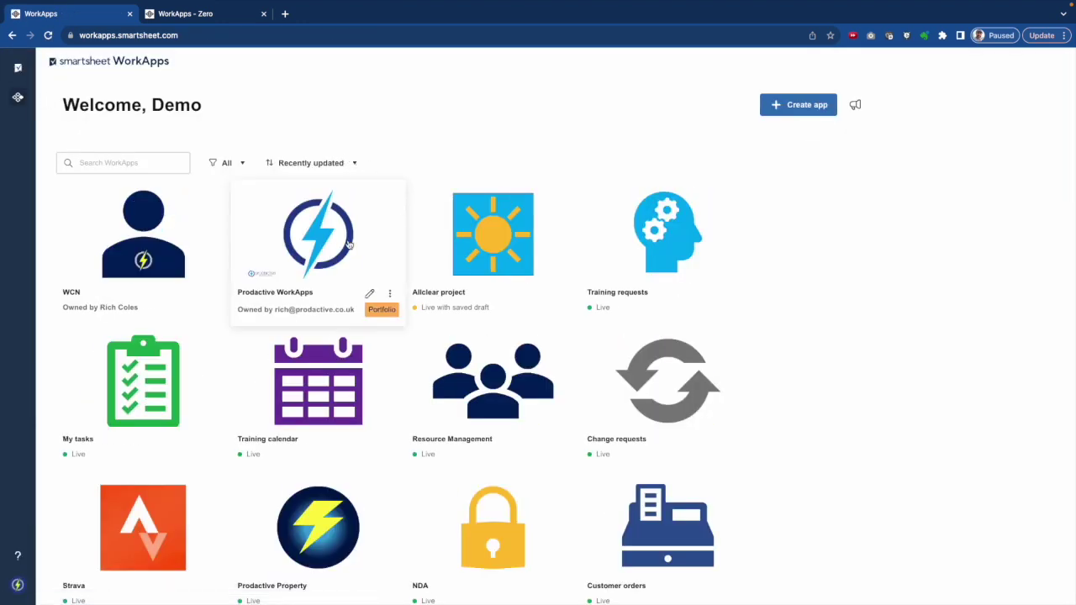
pyautogui.click(349, 244)
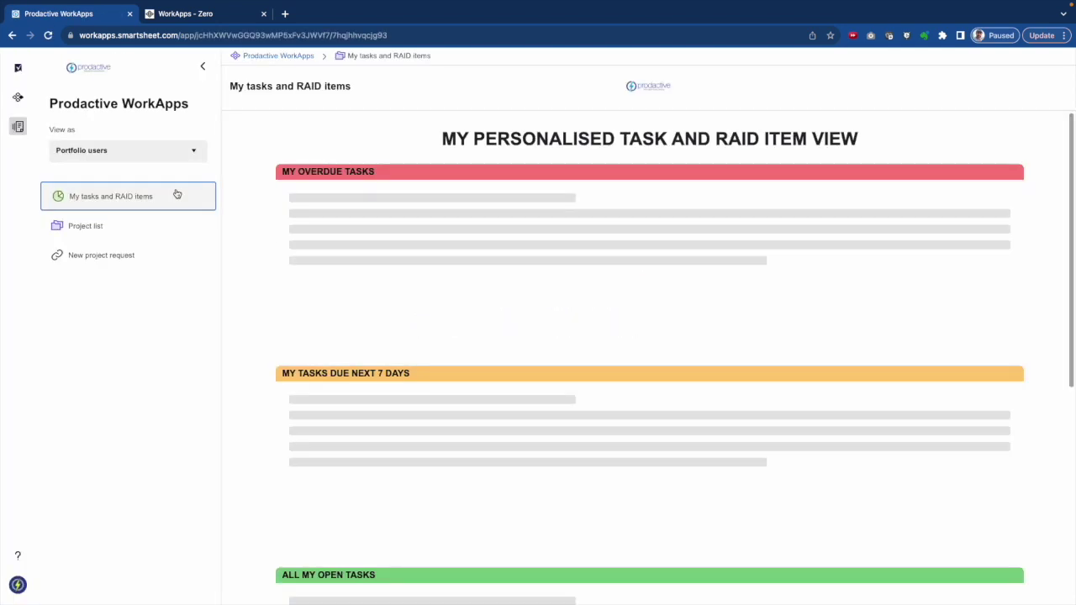
pyautogui.click(95, 152)
pyautogui.click(102, 184)
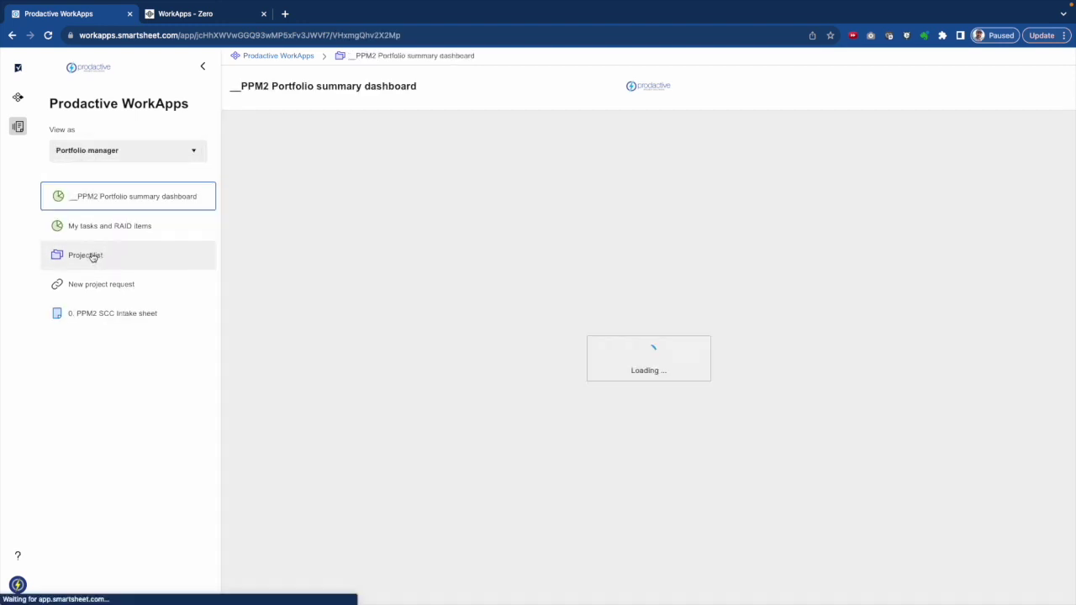
# Step: Check the Milan project's team in the 0. PPM2 SCC Intake sheet, and reload the Project list in the first team member's account
pyautogui.click(98, 314)
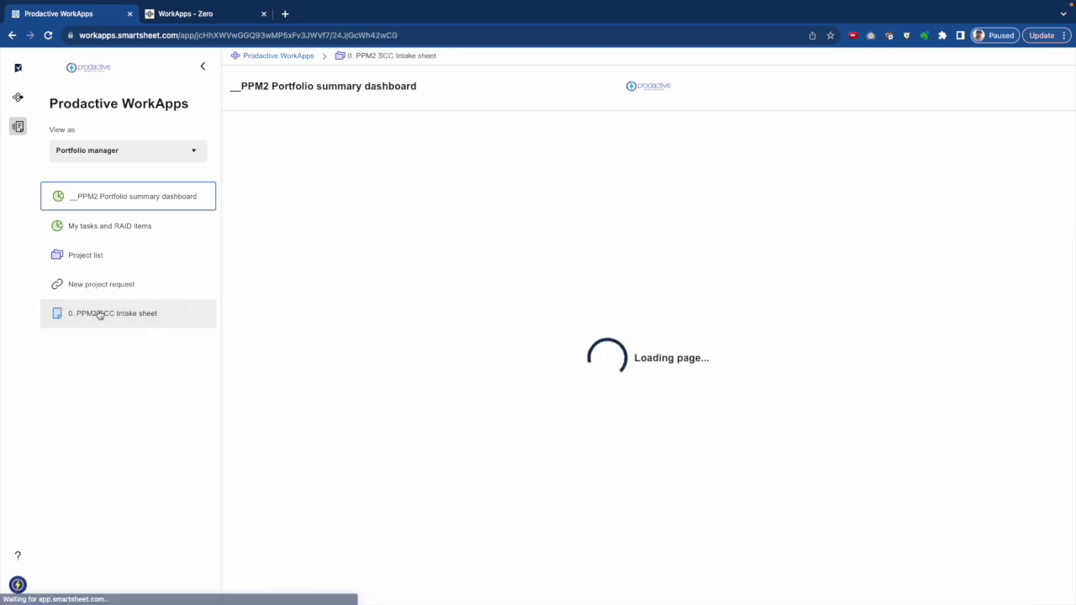
pyautogui.scroll(-10, 517, 332)
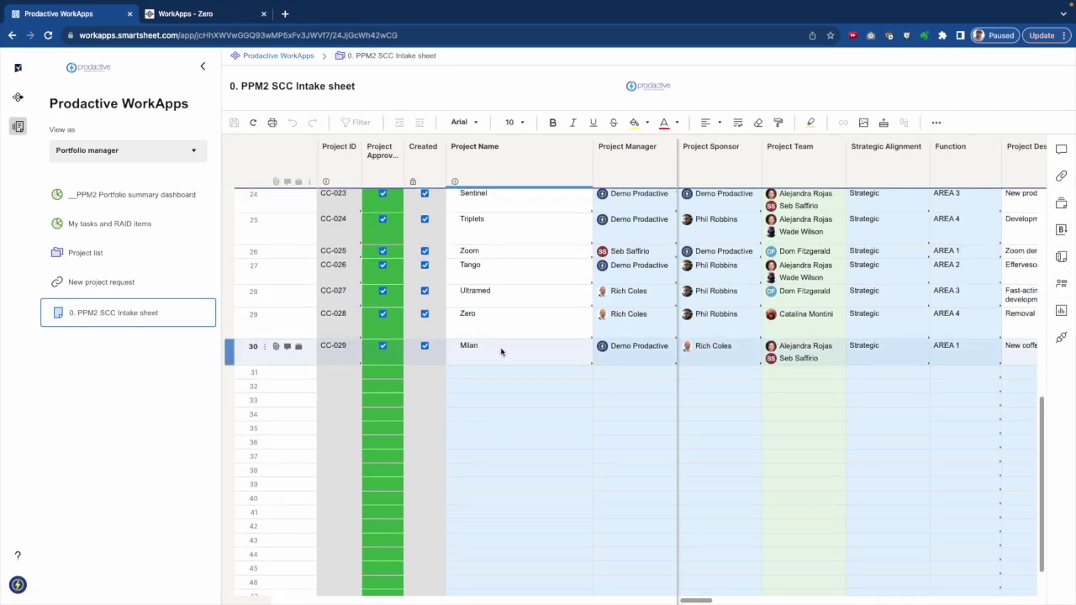
pyautogui.moveTo(788, 351)
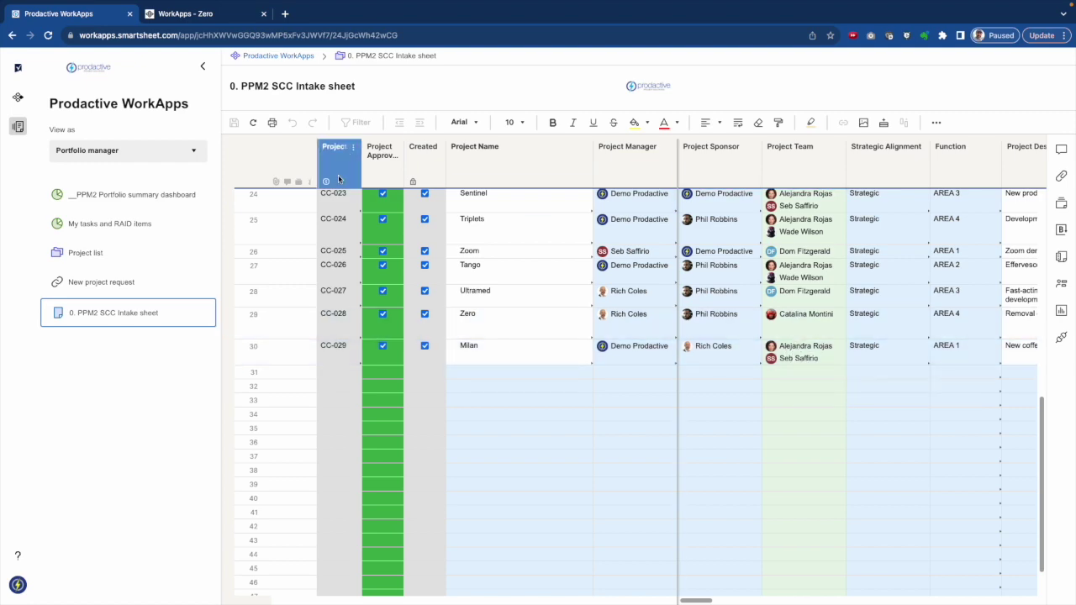
pyautogui.hotkey('ctrl', 'Right')
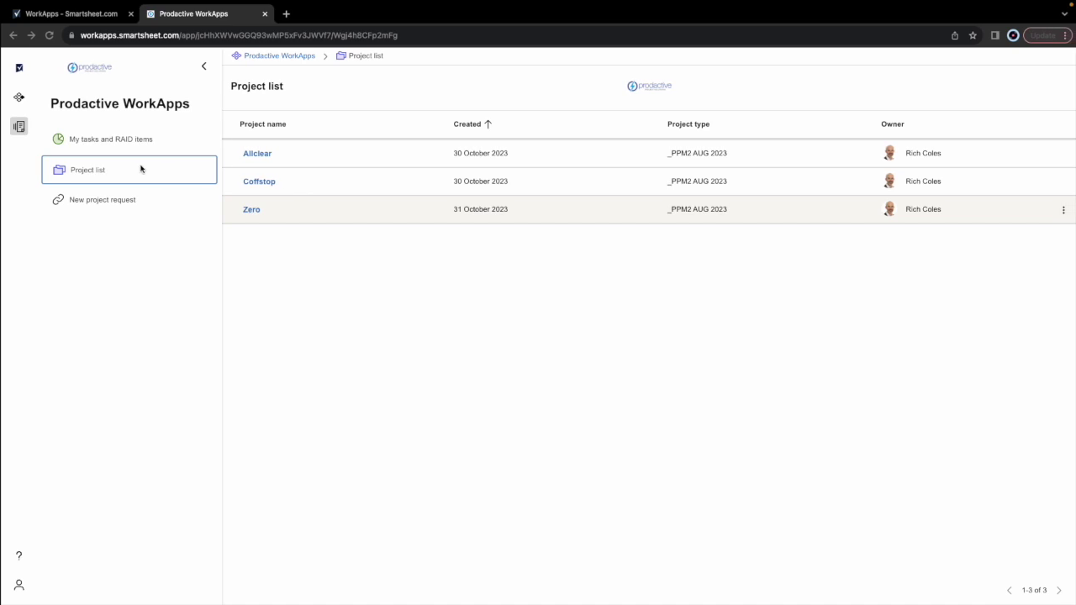
pyautogui.click(48, 36)
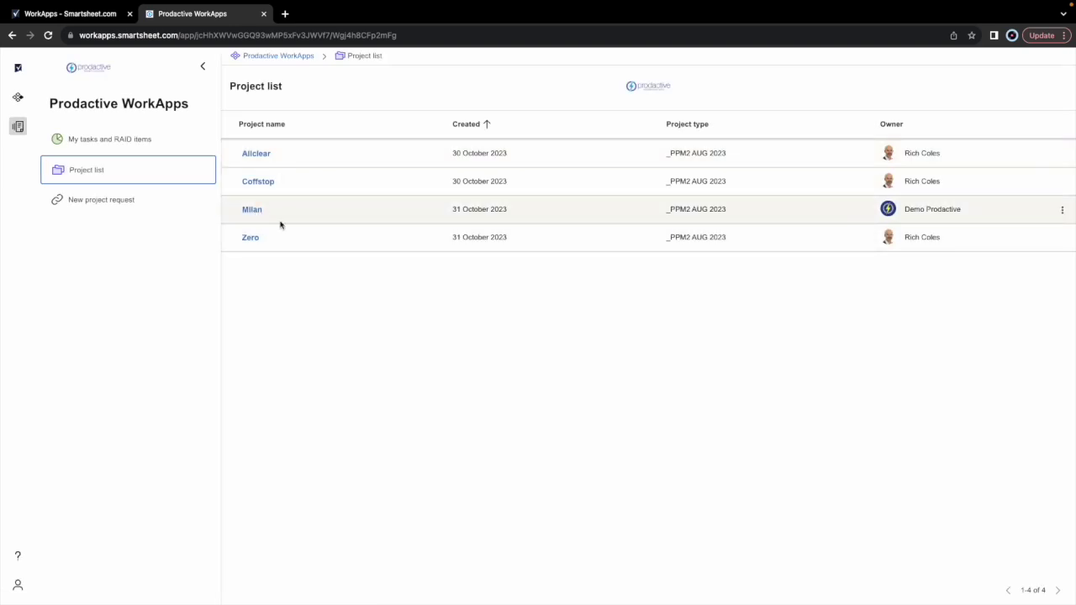
# Step: Switch to the other team member's account, reload WorkApps Home to refresh the available apps and dismiss the Get started banner
pyautogui.hotkey('ctrl', 'Right')
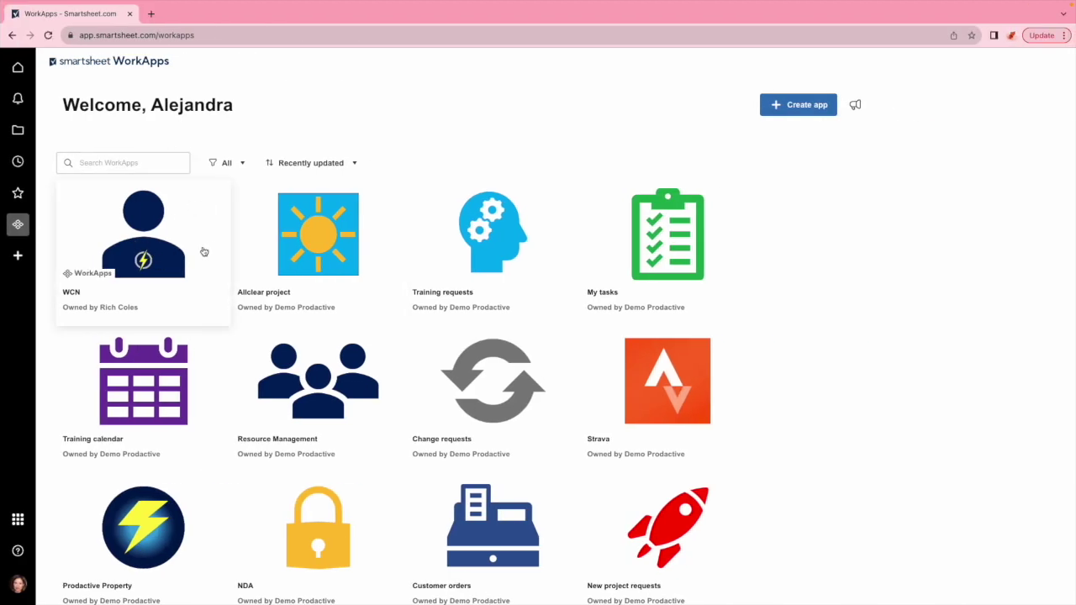
pyautogui.scroll(-3, 274, 334)
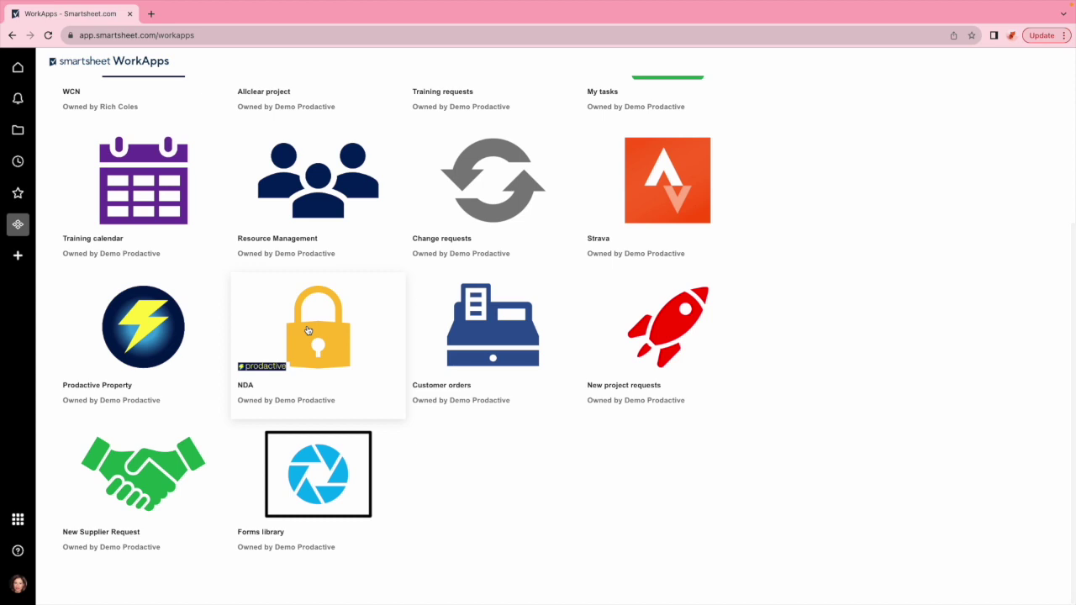
pyautogui.scroll(3, 307, 331)
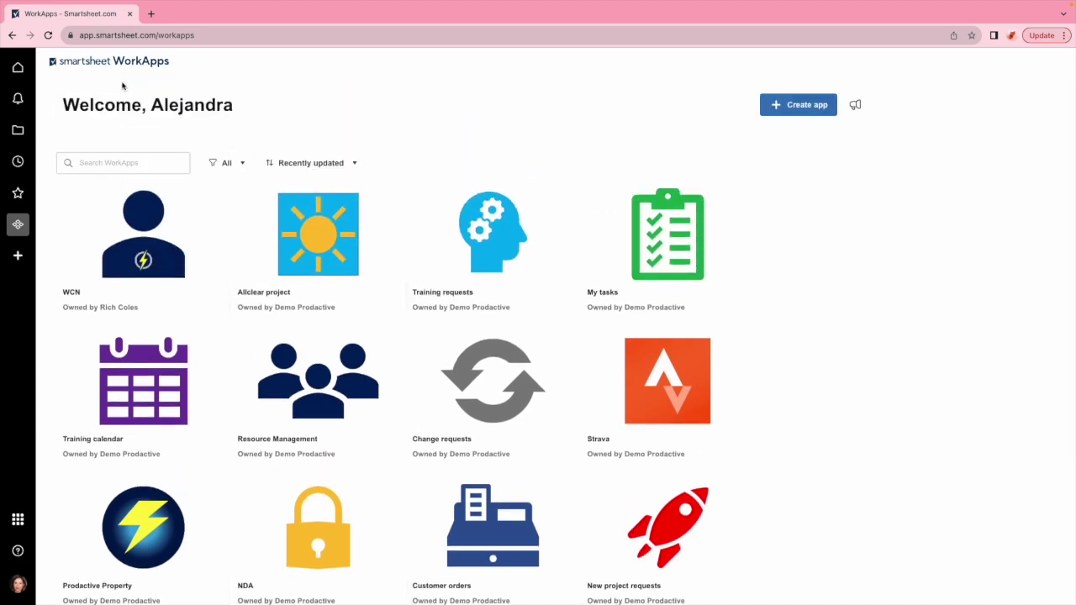
pyautogui.click(48, 36)
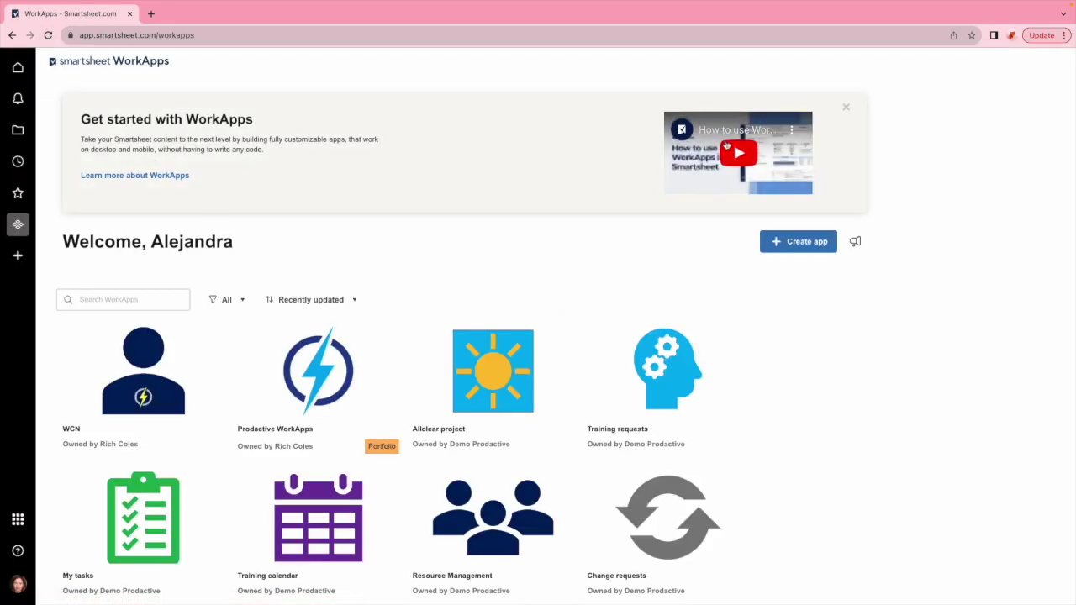
pyautogui.click(846, 107)
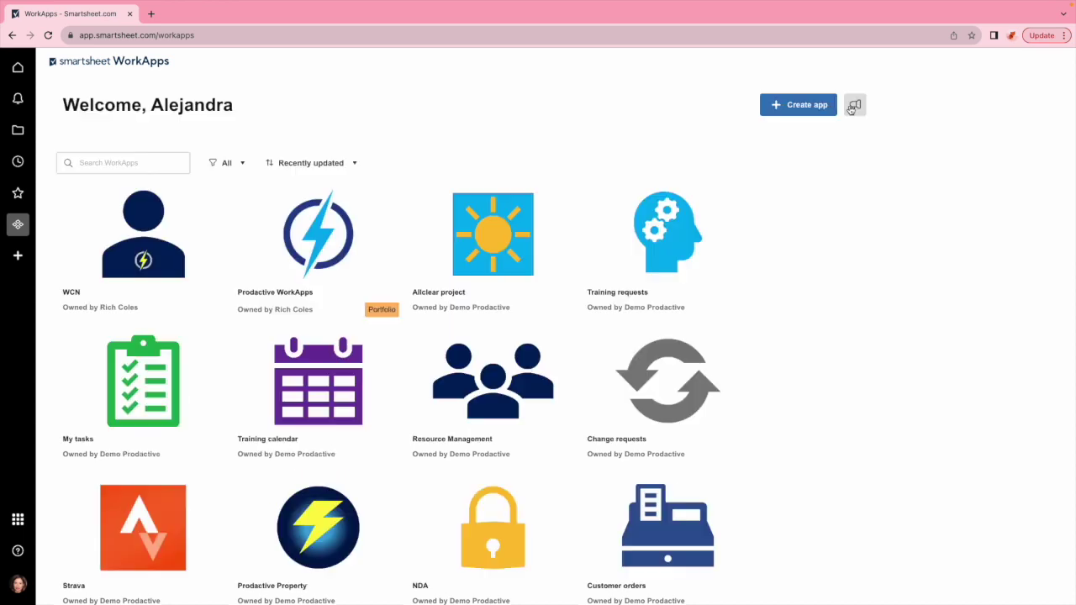
# Step: Open Prodactive WorkApps in this account and review the My tasks and RAID items page
pyautogui.click(313, 254)
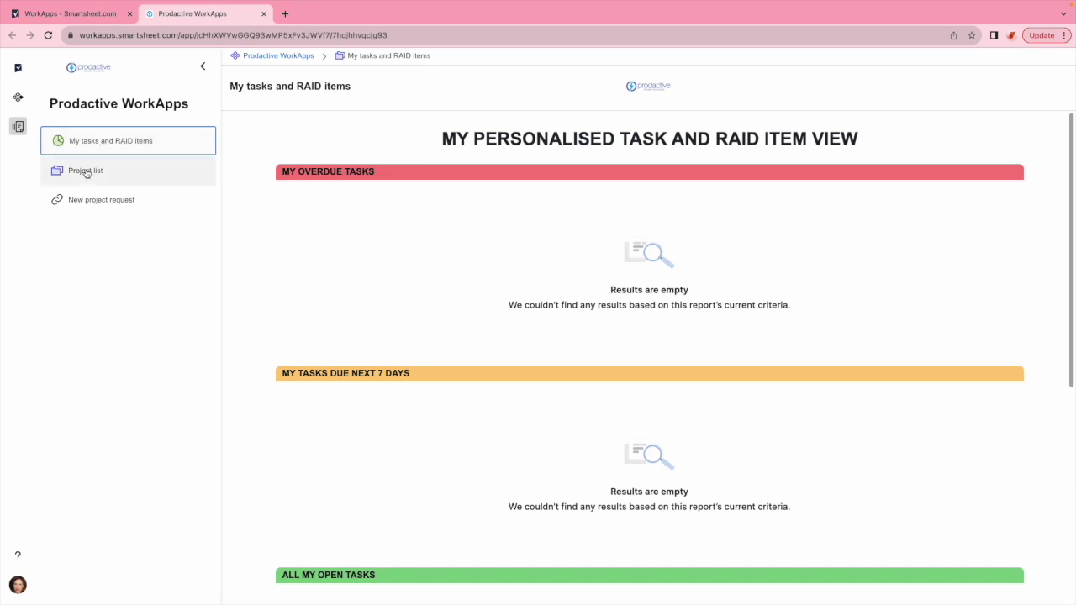
pyautogui.scroll(-1, 440, 363)
pyautogui.scroll(-5, 439, 363)
pyautogui.scroll(5, 440, 363)
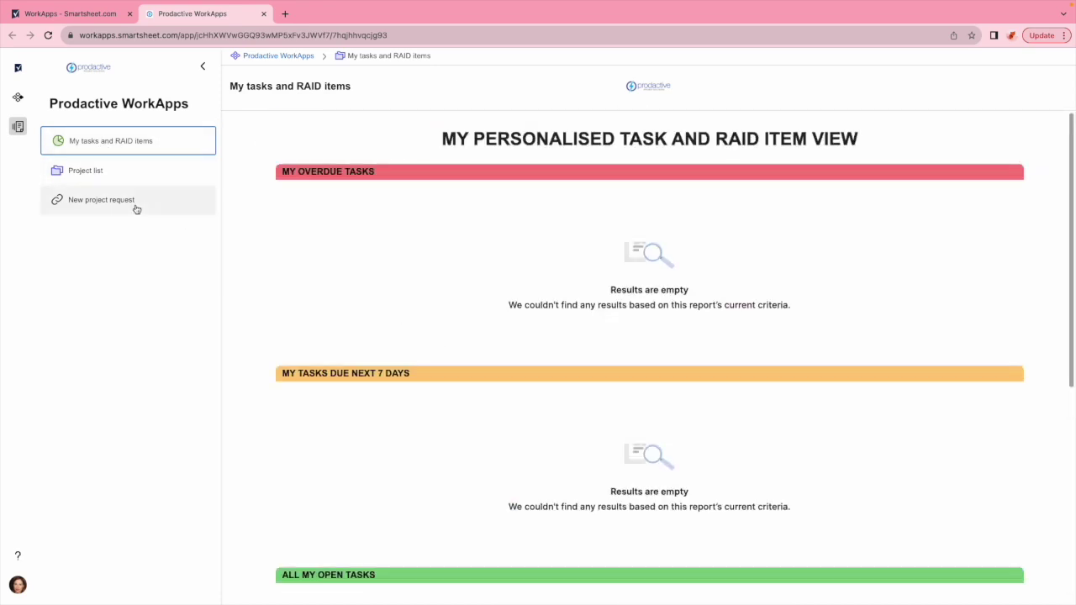
# Step: Open the Milan project from the Project list and look over its dashboard
pyautogui.click(84, 174)
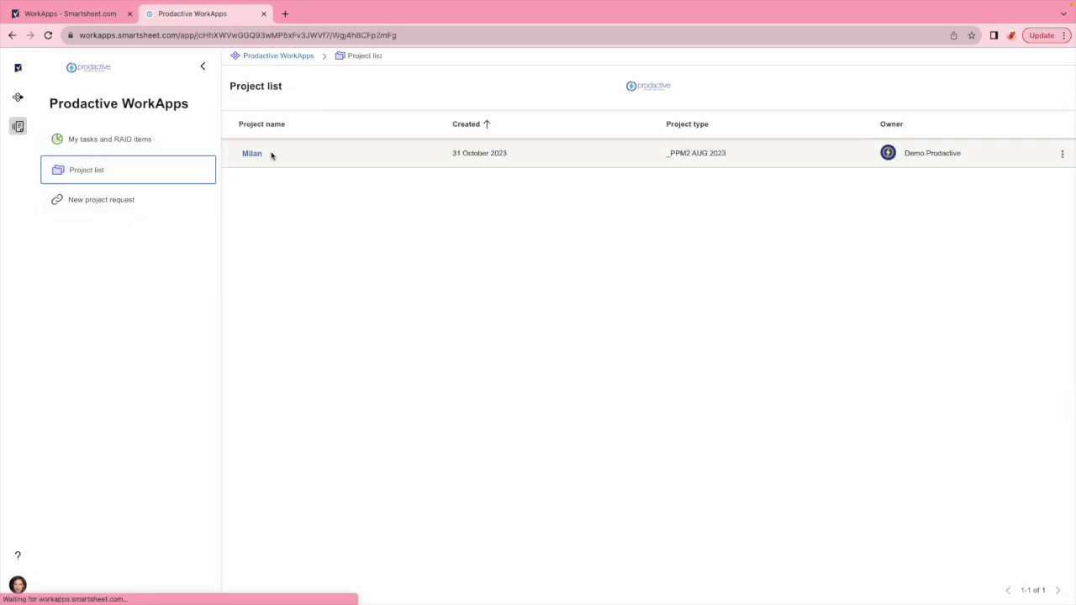
pyautogui.click(252, 156)
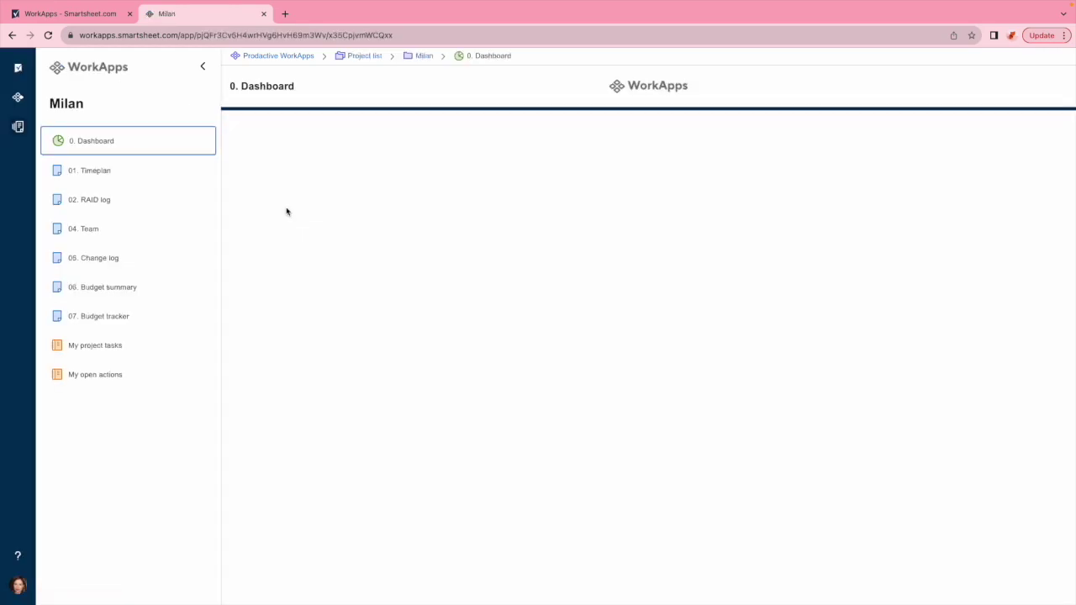
pyautogui.scroll(-3, 408, 339)
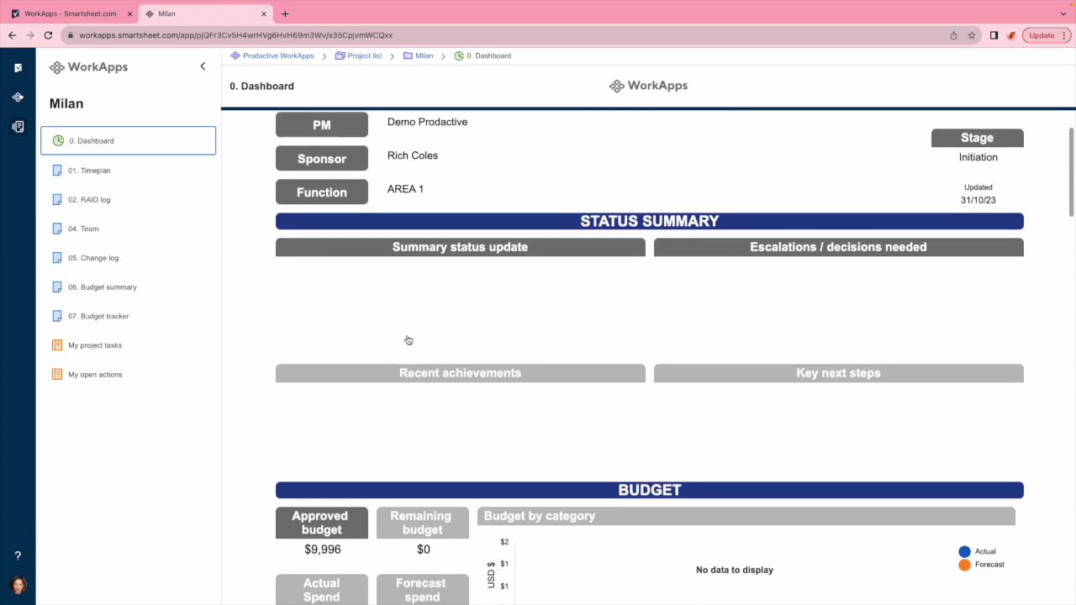
pyautogui.scroll(3, 407, 339)
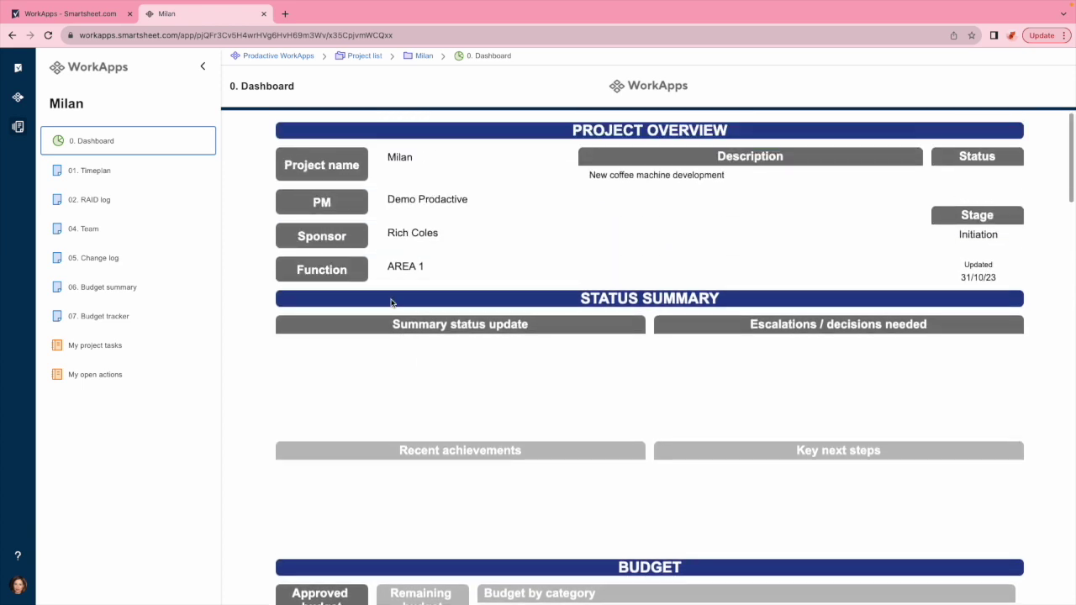